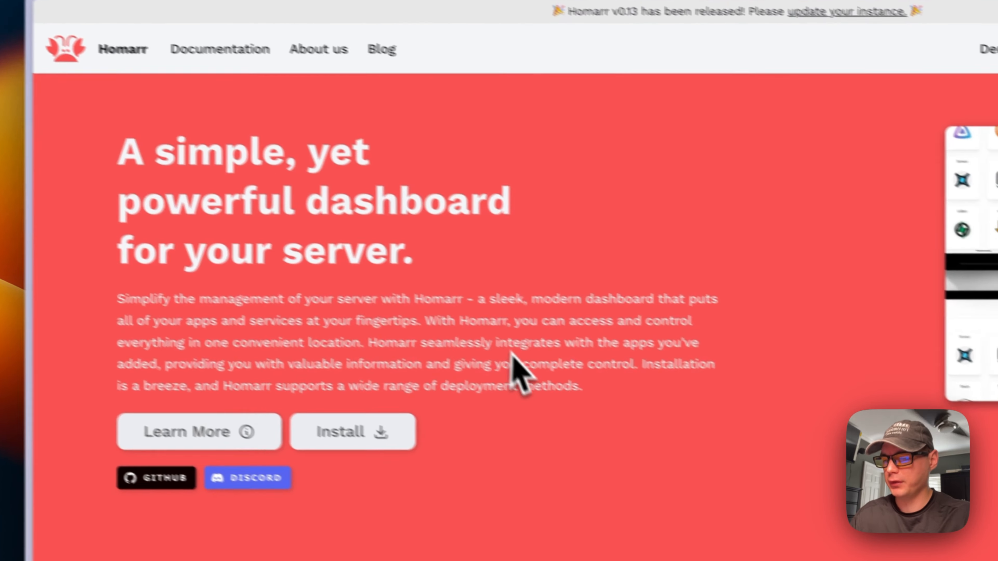
- Look through the Homarr homepage, covering its features, integrations, dashboard preview and community comments
scroll(472, 354, "down", 10)
scroll(389, 289, "up", 2)
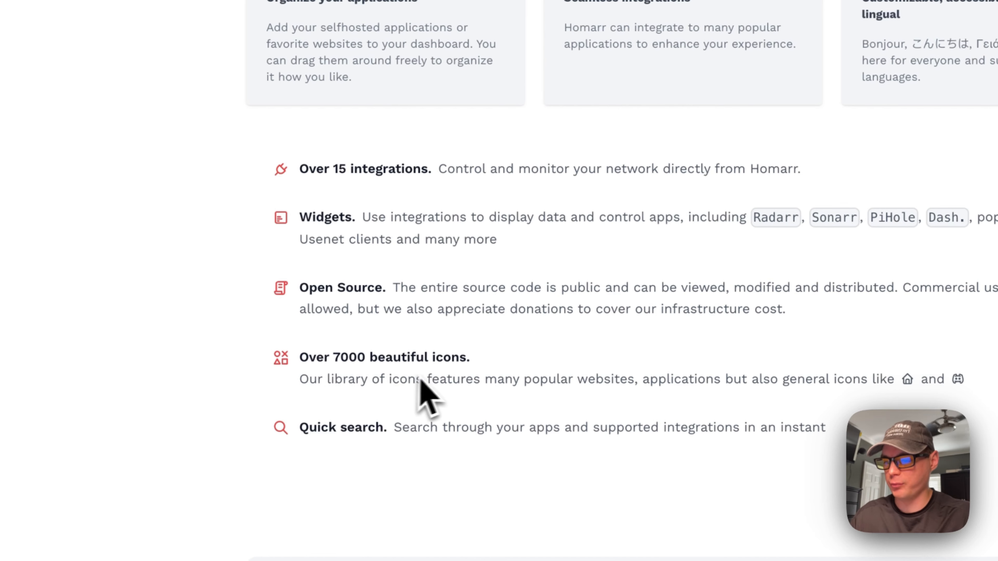
scroll(418, 379, "down", 3)
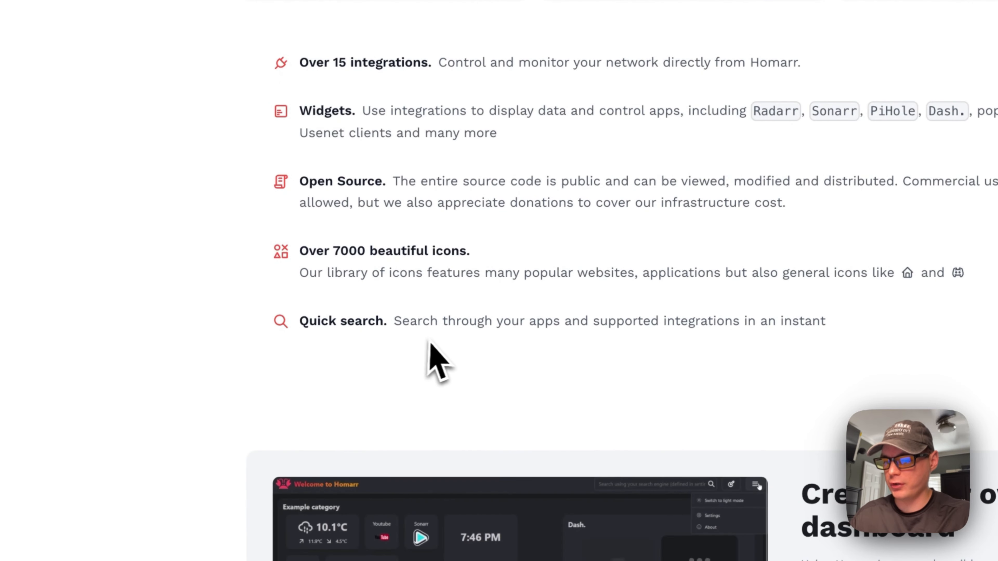
scroll(430, 343, "down", 10)
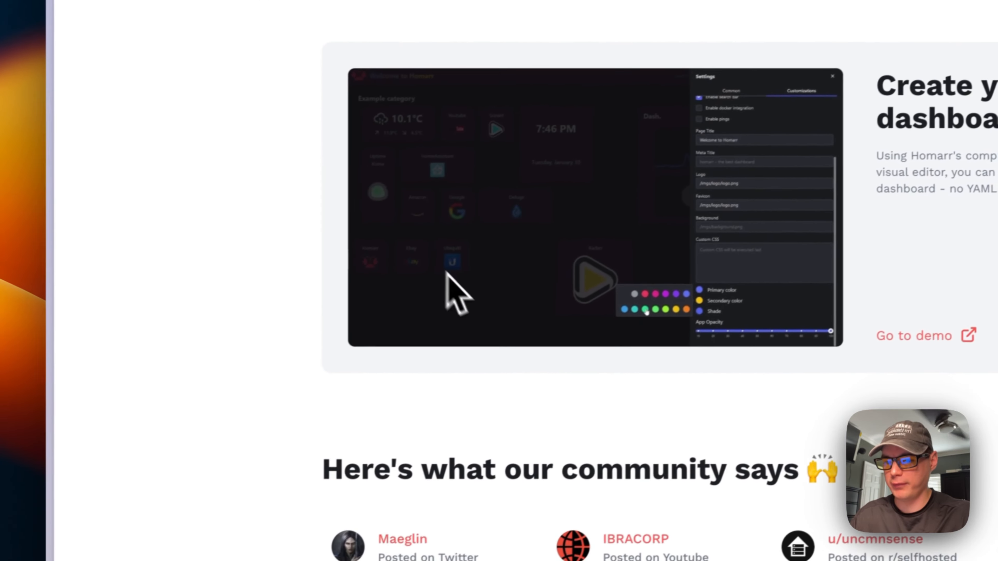
scroll(247, 353, "down", 15)
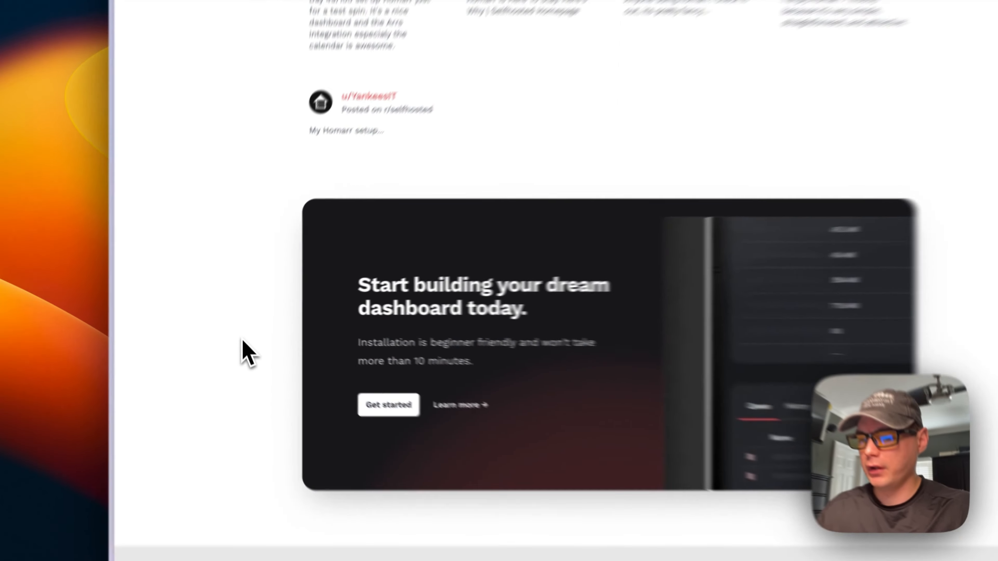
scroll(242, 341, "up", 20)
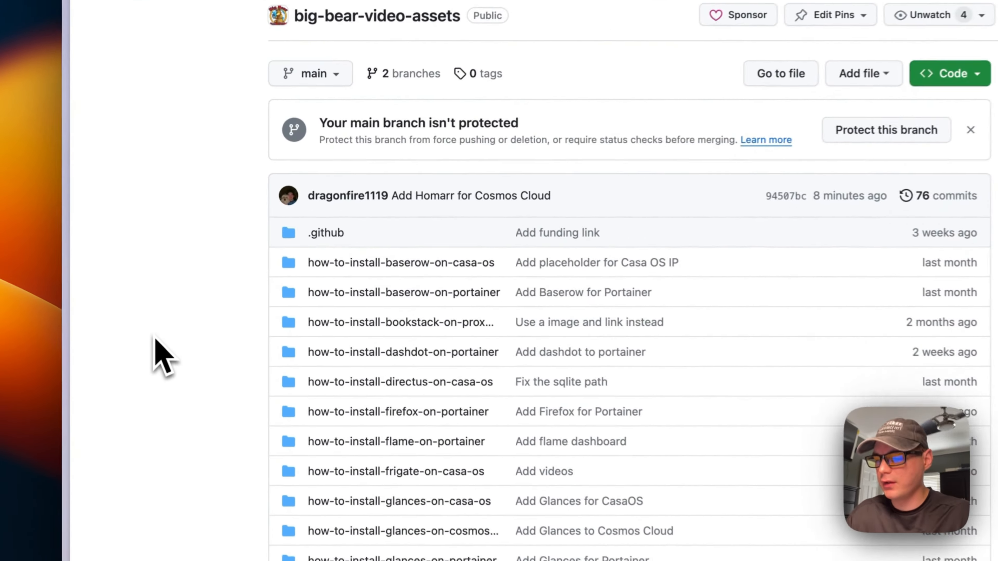
- Open docker-compose-homarr.yml from the how-to-install-homarr-on-cosmos-cloud folder of the big-bear-video-assets repository on GitHub
scroll(193, 292, "down", 5)
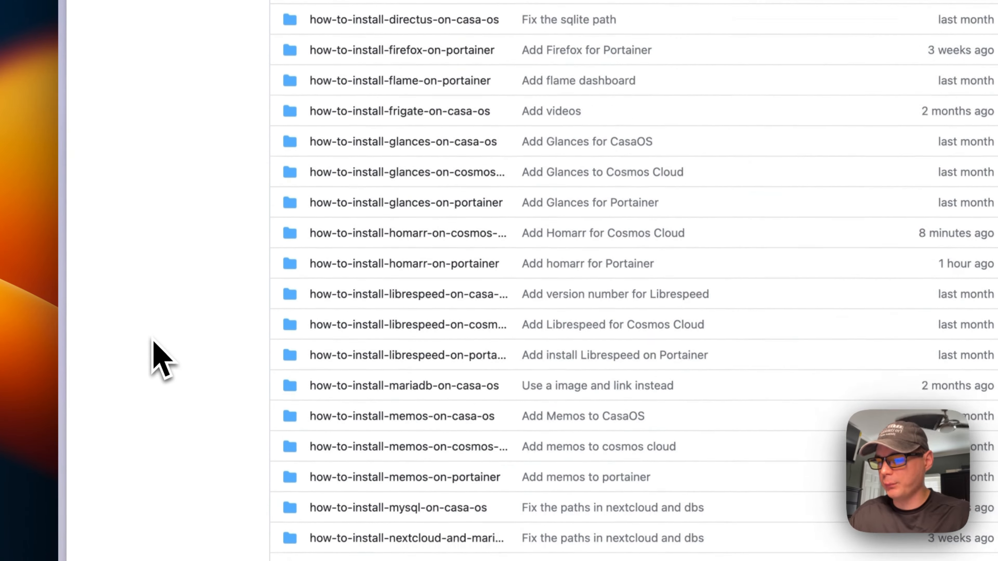
scroll(156, 357, "up", 5)
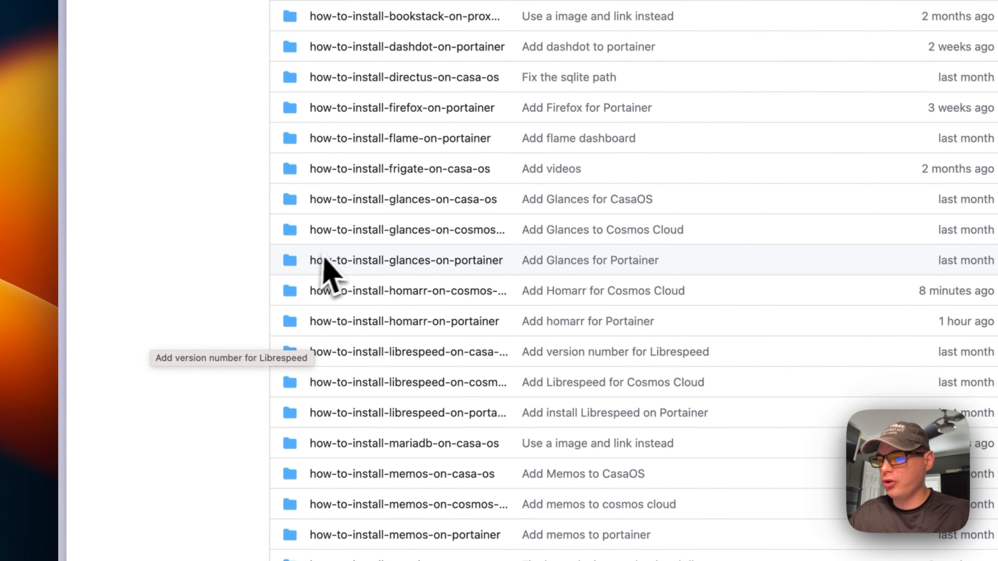
left_click(404, 294)
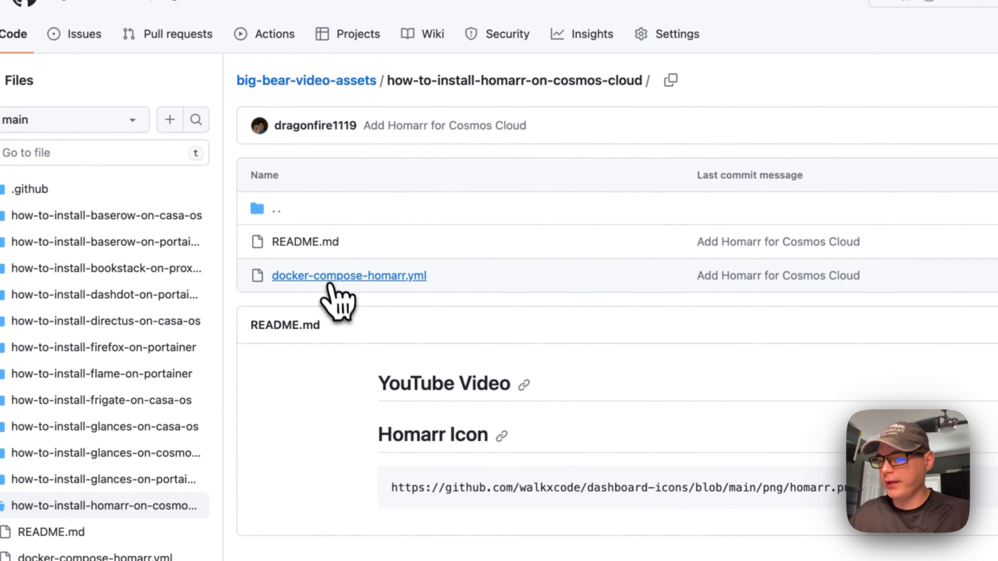
left_click(324, 280)
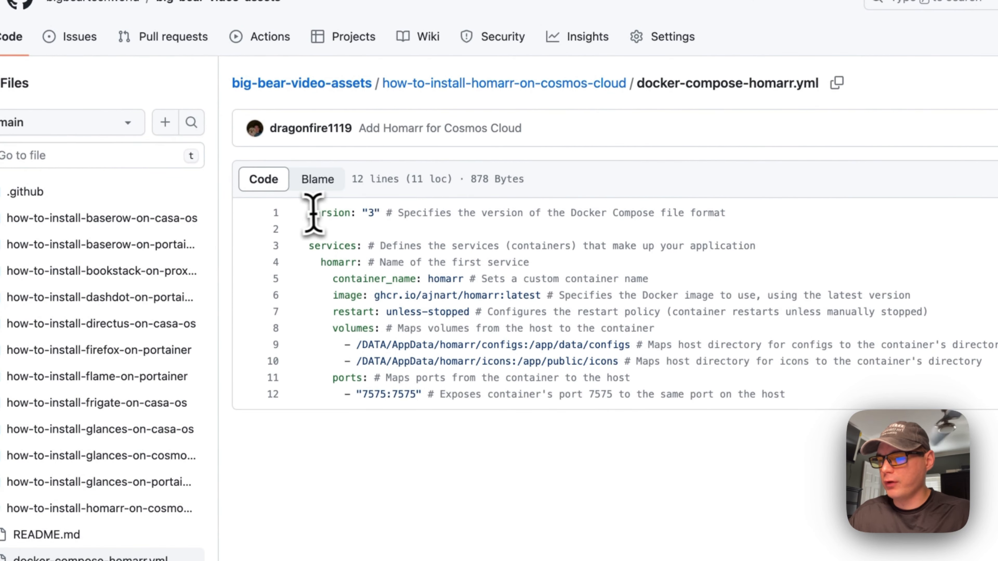
- Examine the compose file's version, service name, container name, image and restart policy lines
left_click_drag(312, 215, 854, 216)
left_click_drag(244, 255, 306, 258)
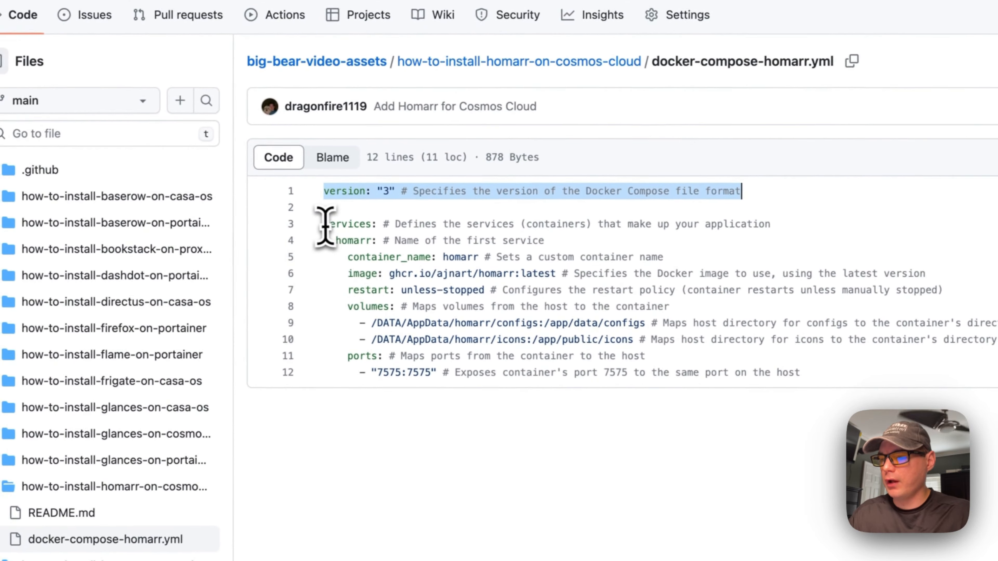
left_click_drag(387, 224, 372, 224)
double_click(348, 240)
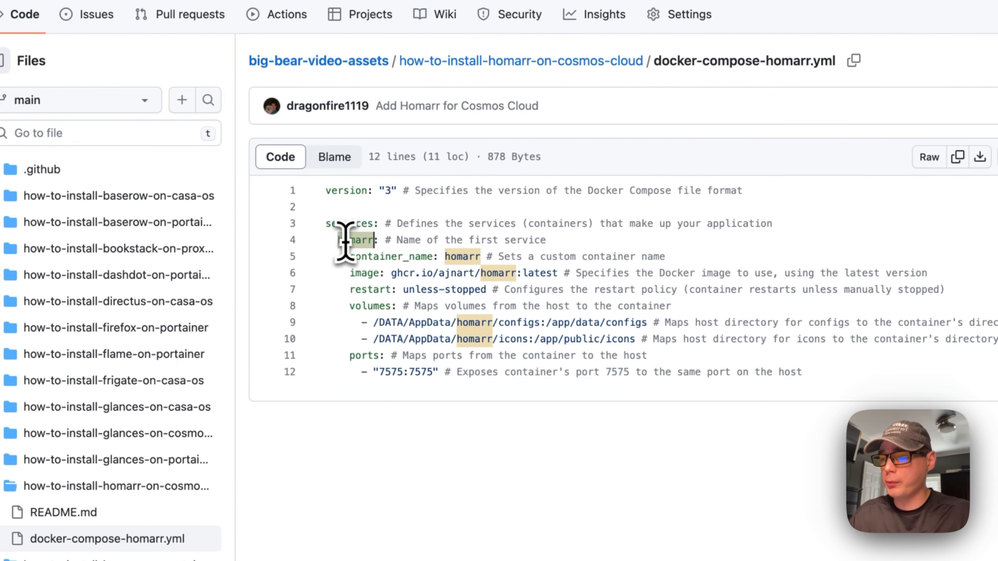
left_click_drag(350, 254, 492, 257)
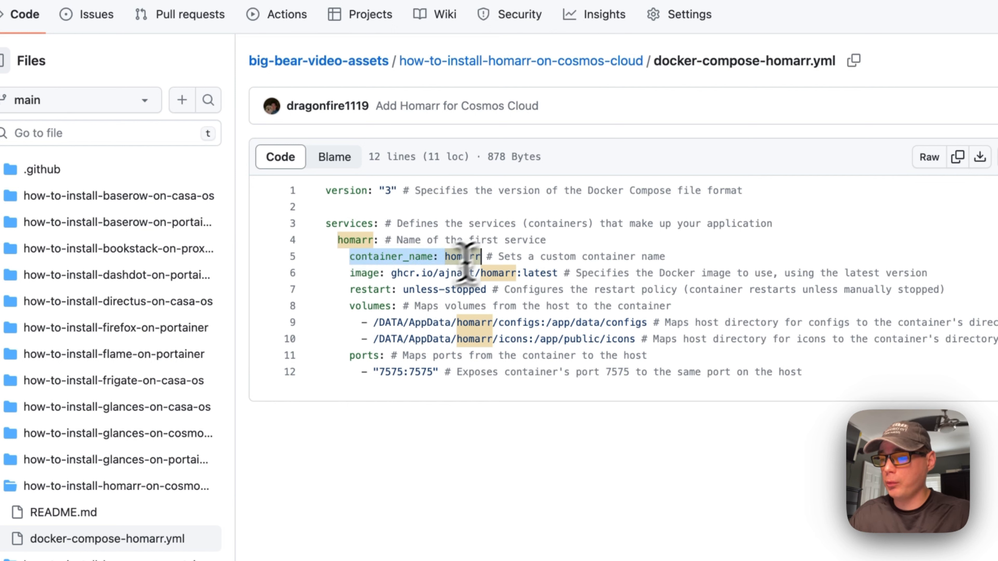
left_click_drag(349, 274, 516, 274)
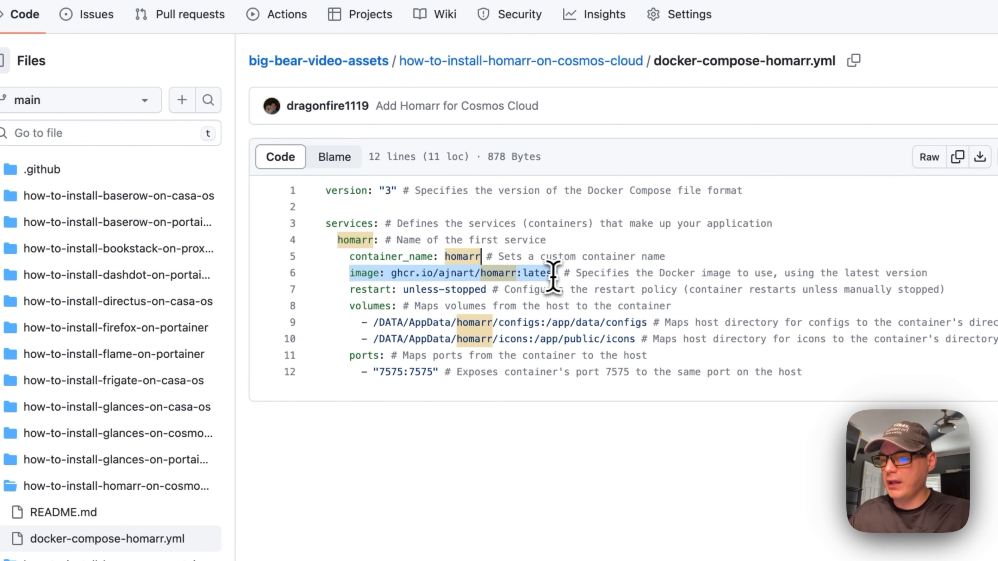
left_click(396, 279)
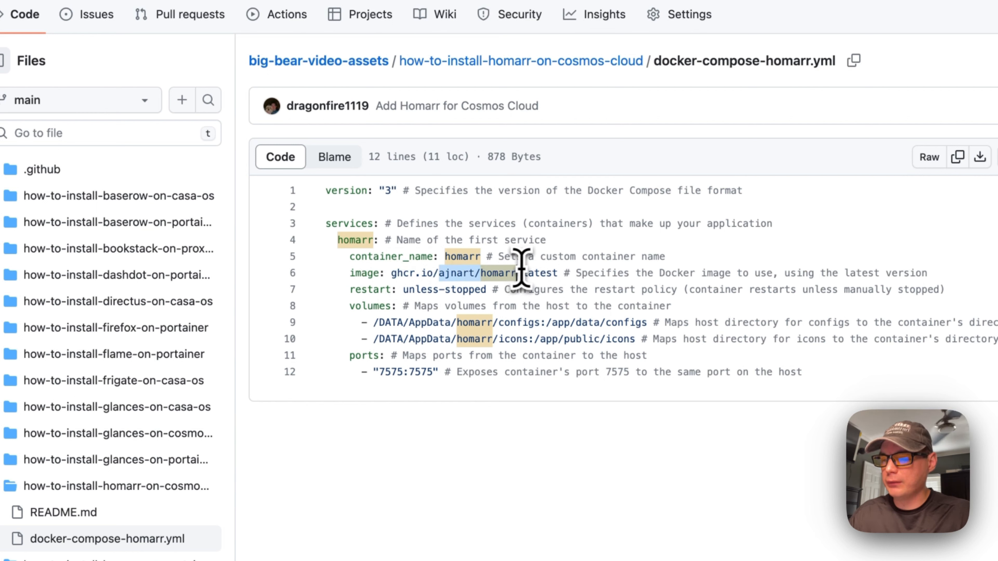
left_click_drag(523, 273, 548, 273)
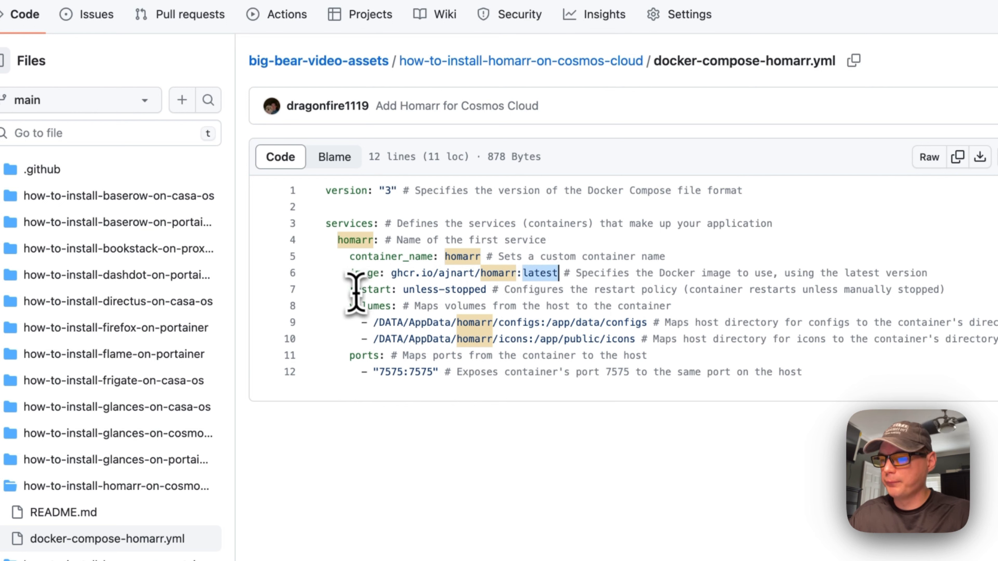
left_click_drag(348, 289, 542, 290)
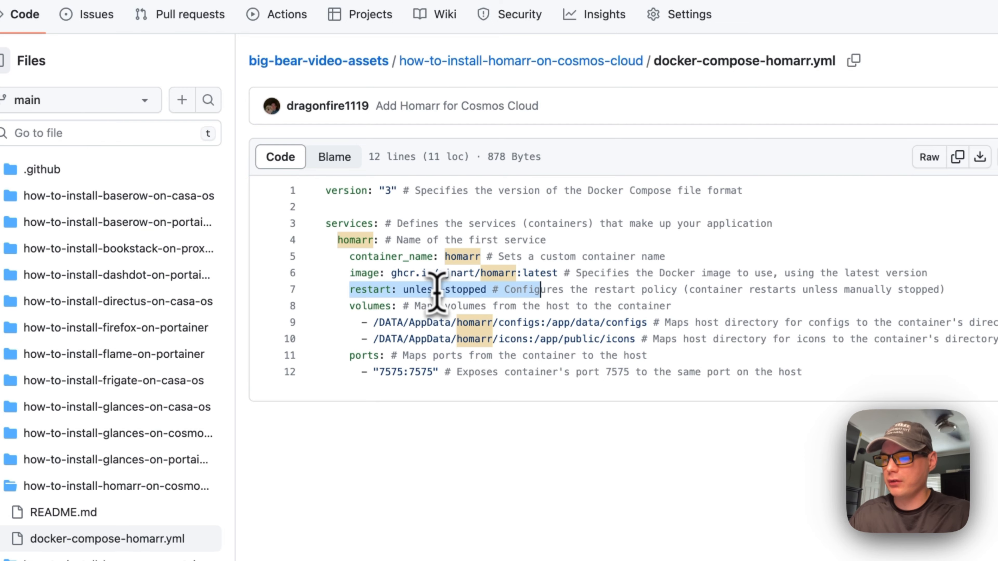
- Examine the host and container paths of the configs and icons volume mappings in the compose file
left_click_drag(350, 306, 662, 332)
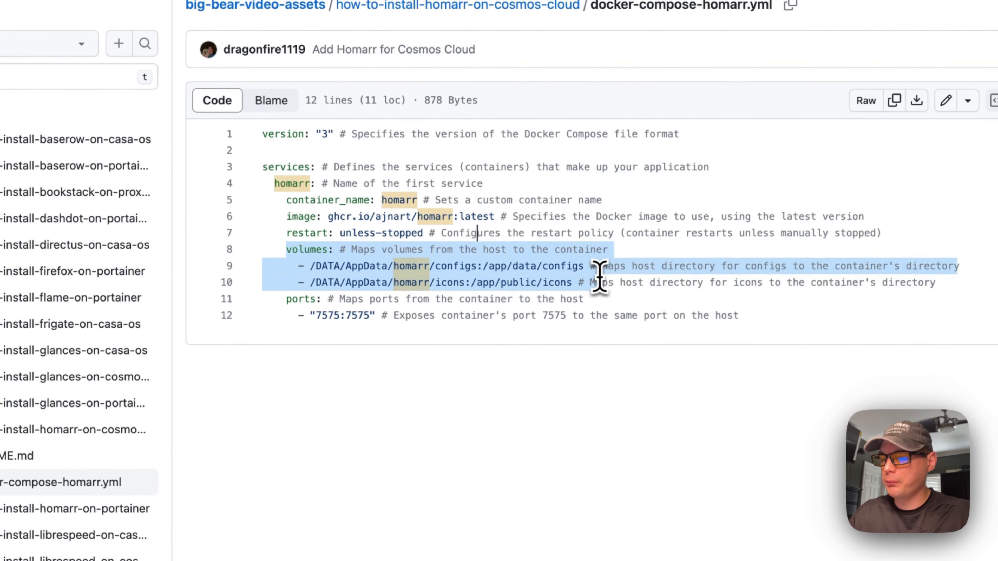
left_click_drag(600, 277, 600, 273)
left_click(310, 271)
left_click_drag(317, 270, 585, 267)
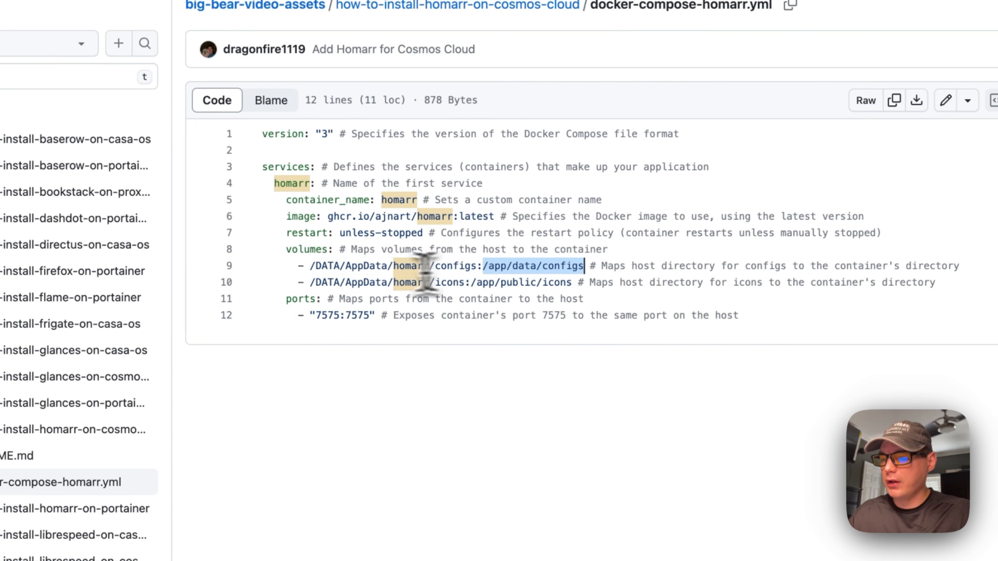
left_click_drag(308, 267, 457, 266)
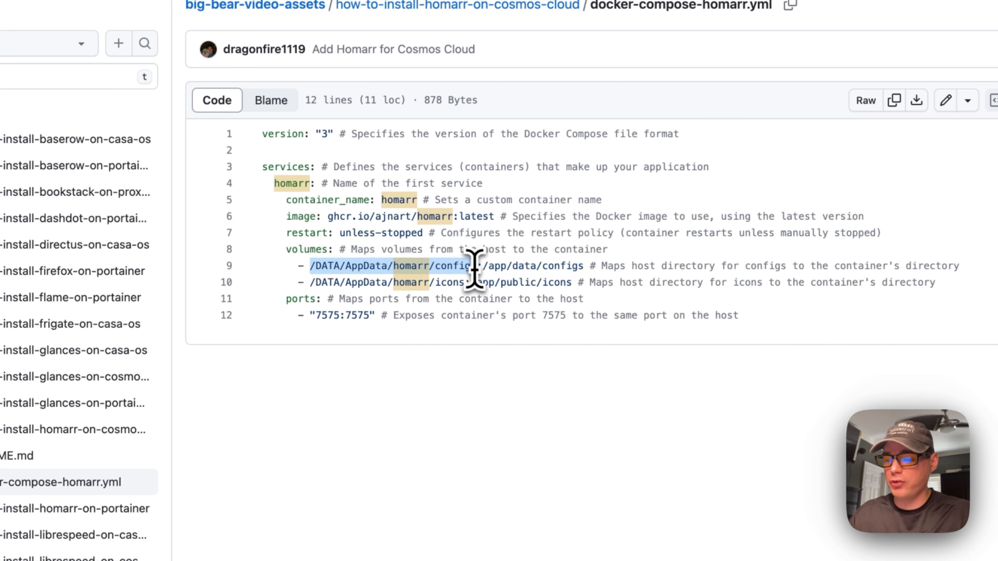
left_click_drag(483, 271, 584, 271)
left_click(359, 283)
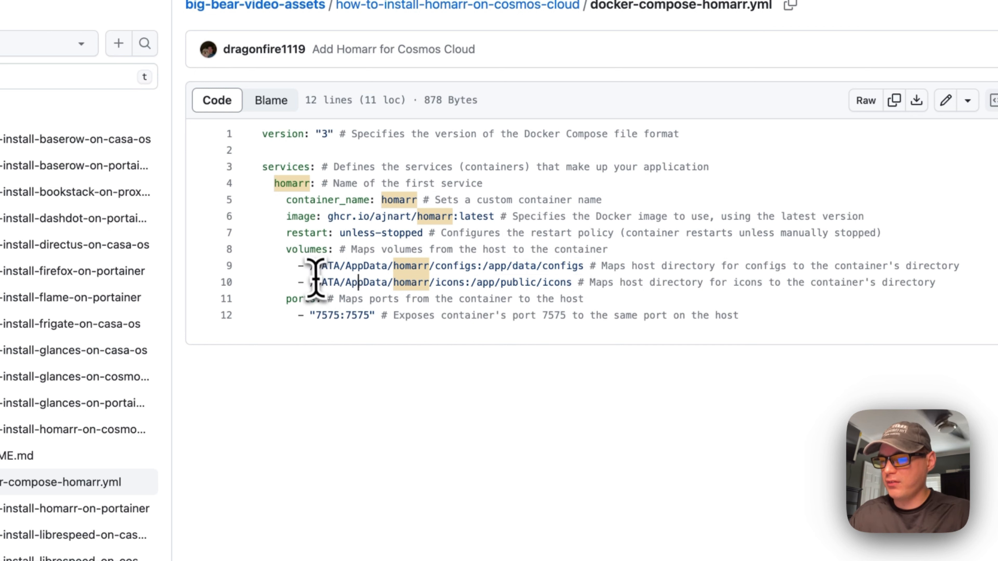
left_click_drag(310, 267, 583, 268)
left_click_drag(311, 282, 406, 282)
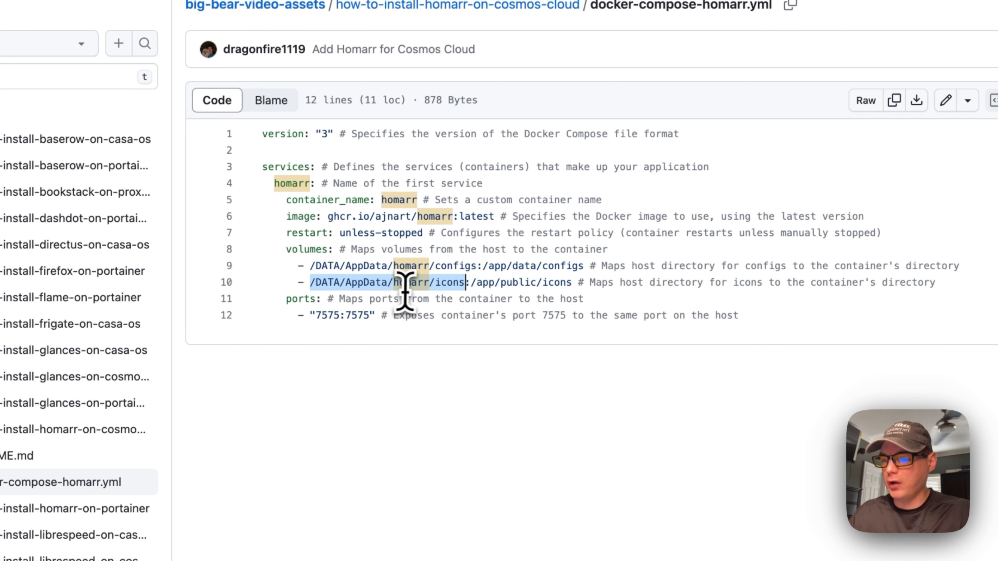
left_click_drag(472, 282, 571, 282)
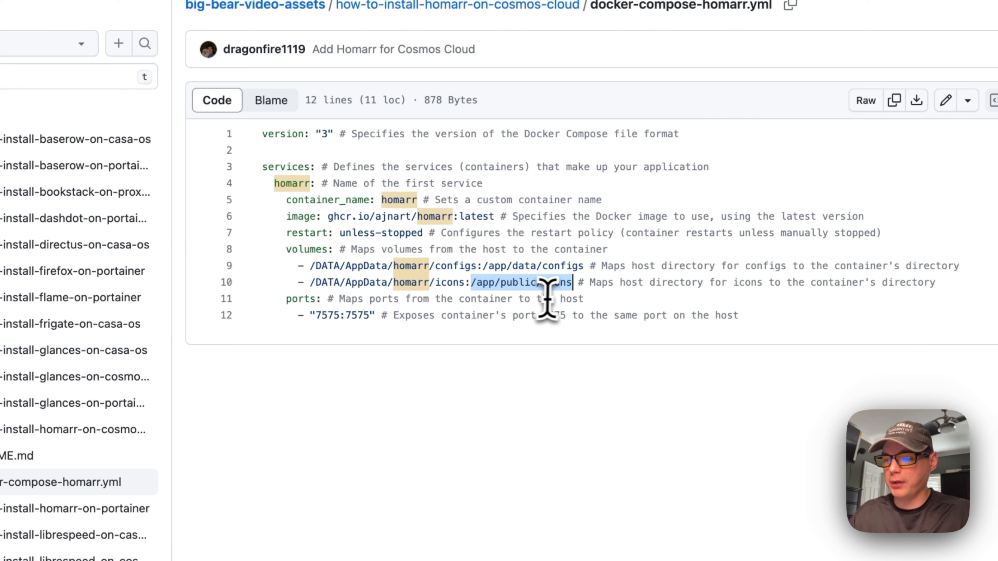
left_click(351, 282)
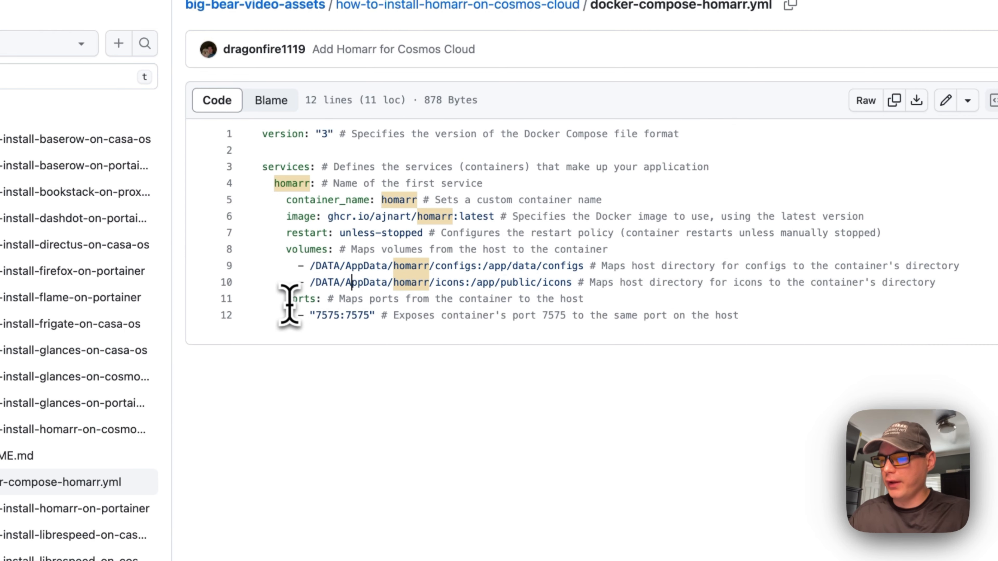
- Examine the host and container sides of the port mapping at the end of the compose file
left_click_drag(287, 301, 739, 317)
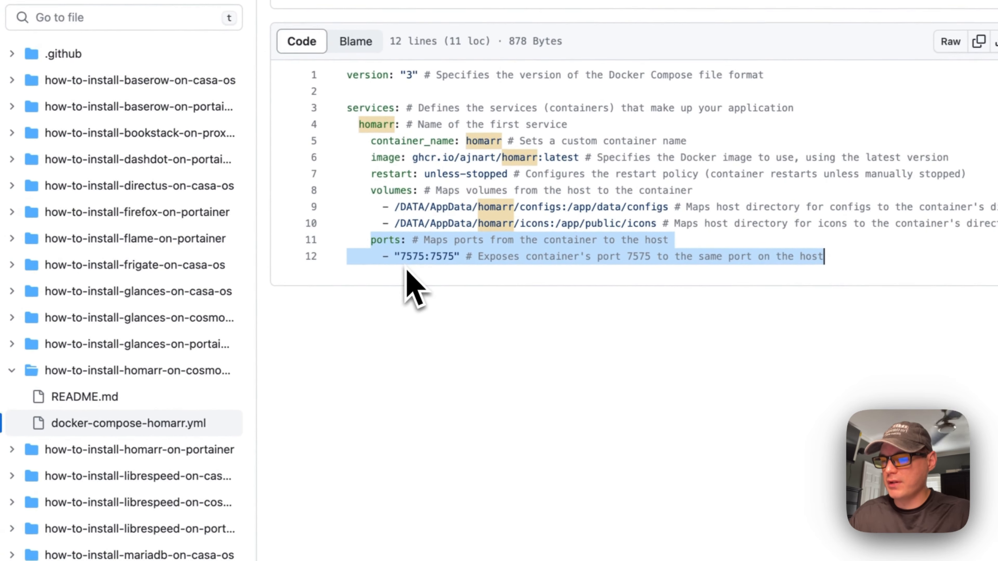
left_click(408, 269)
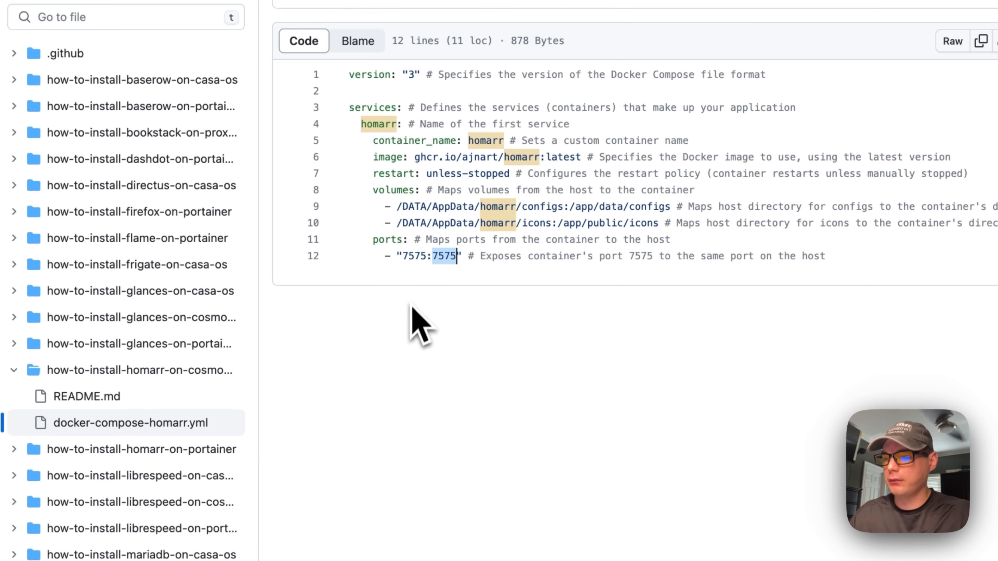
left_click(440, 318)
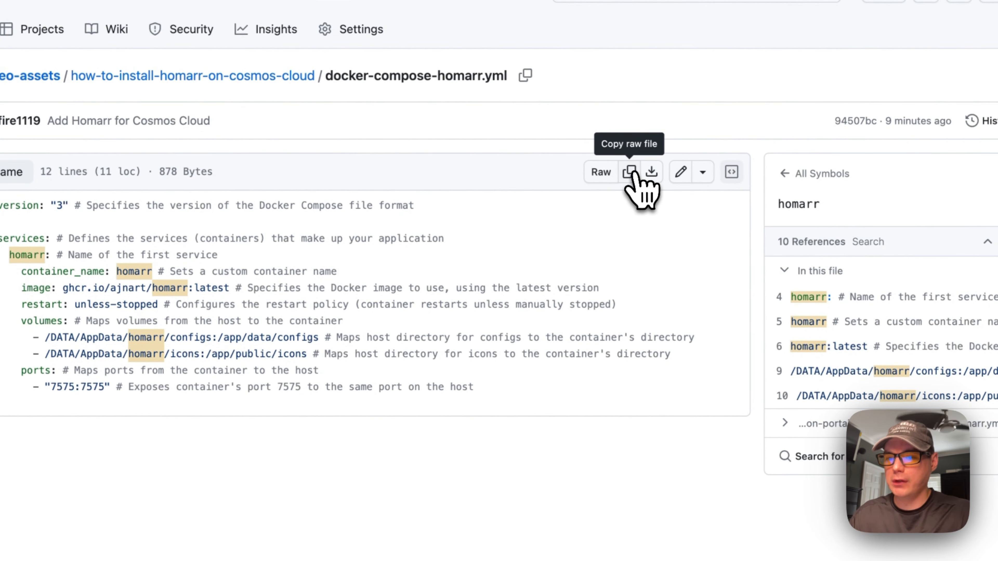
- Copy the raw contents of docker-compose-homarr.yml and paste them into a compose file import under ServApps in Cosmos
left_click(631, 175)
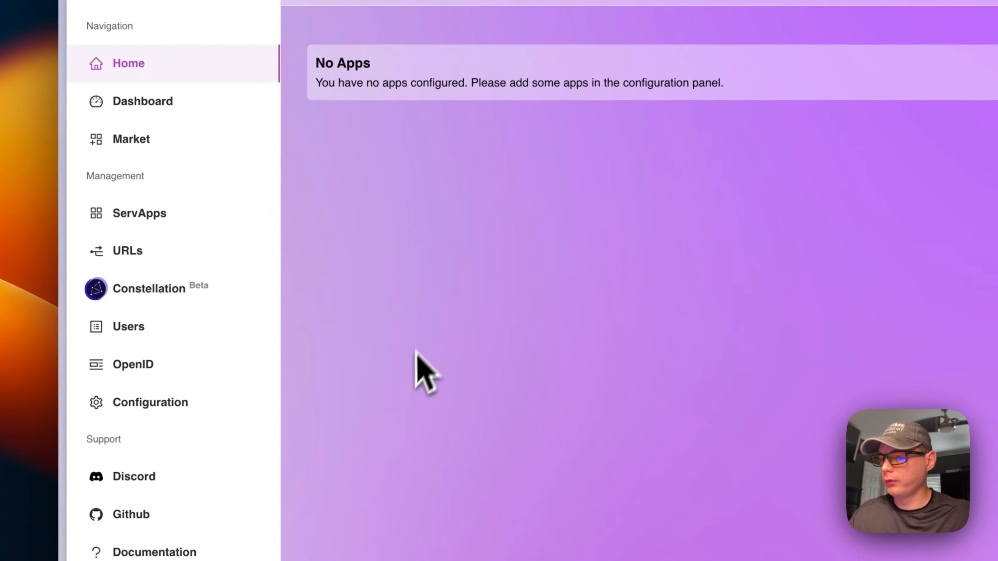
left_click(143, 214)
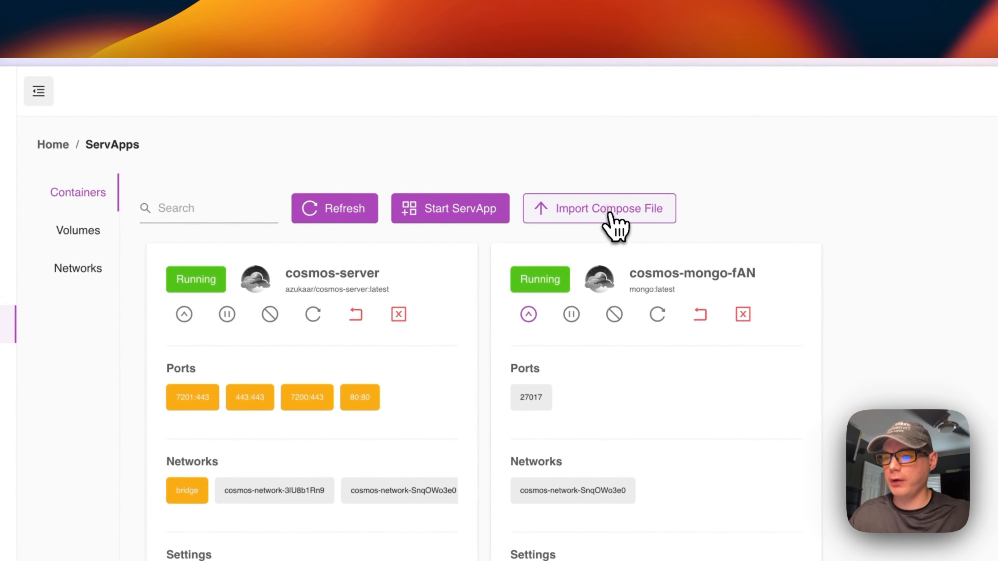
left_click(623, 213)
key("super+v")
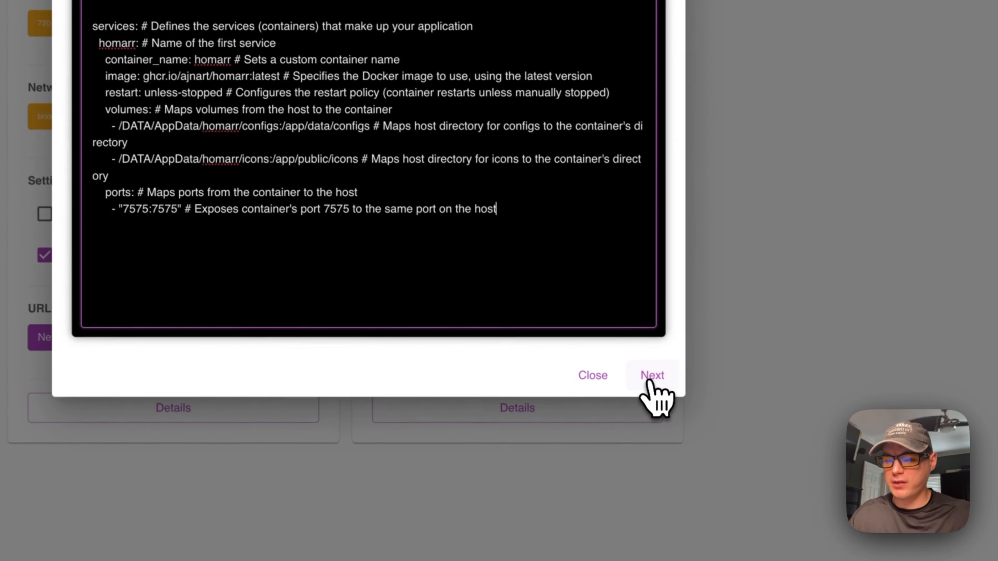
- Create the homarr service from the pasted compose file and close the import dialog
left_click(884, 554)
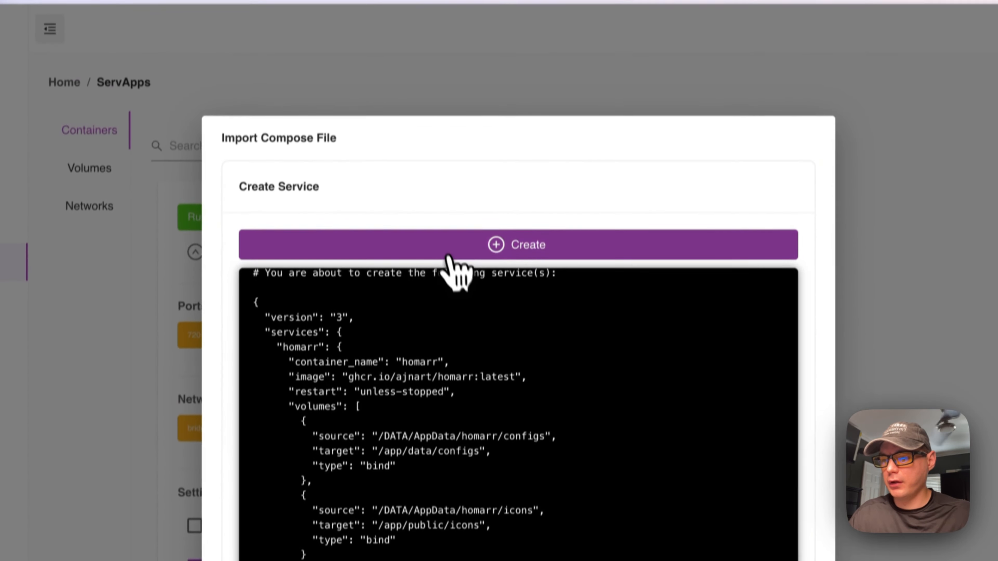
left_click(450, 255)
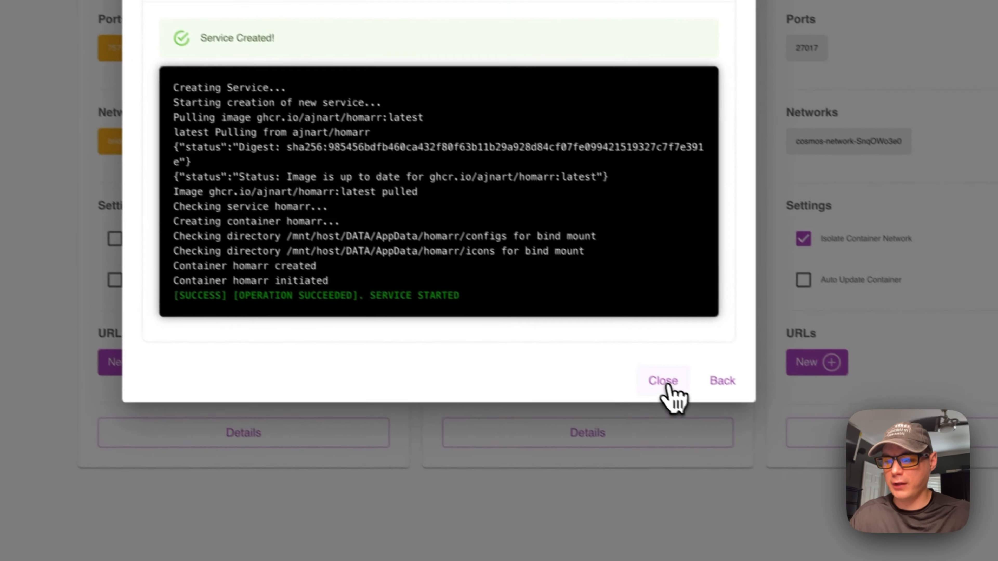
left_click(622, 353)
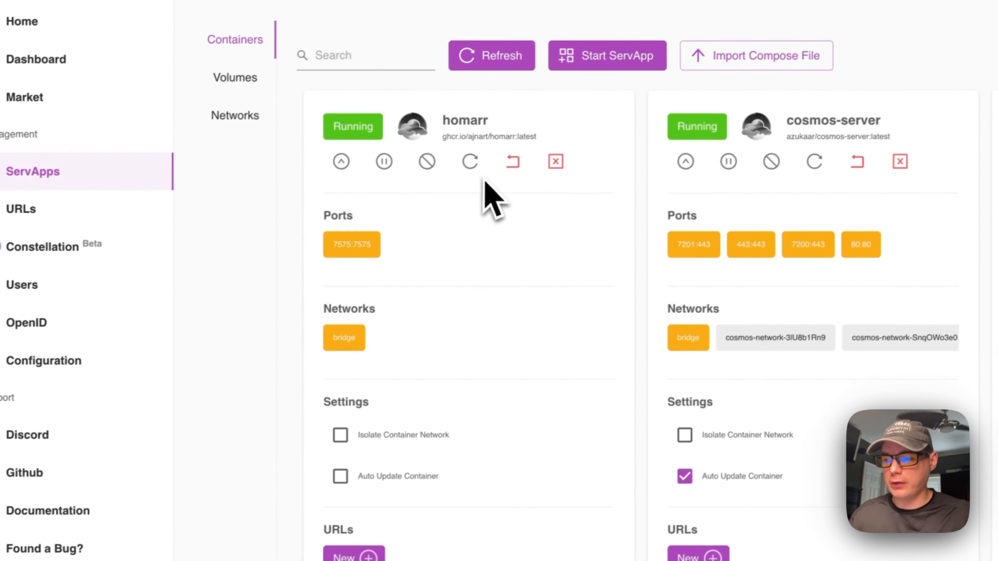
- Start a new URL for the homarr container, targeting container port 7575 over http
left_click(354, 556)
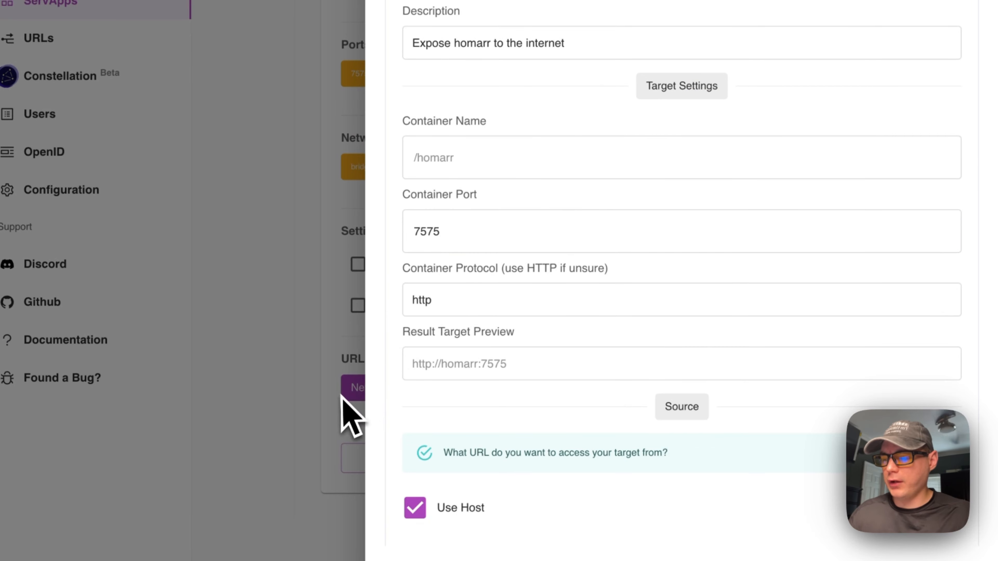
left_click(451, 215)
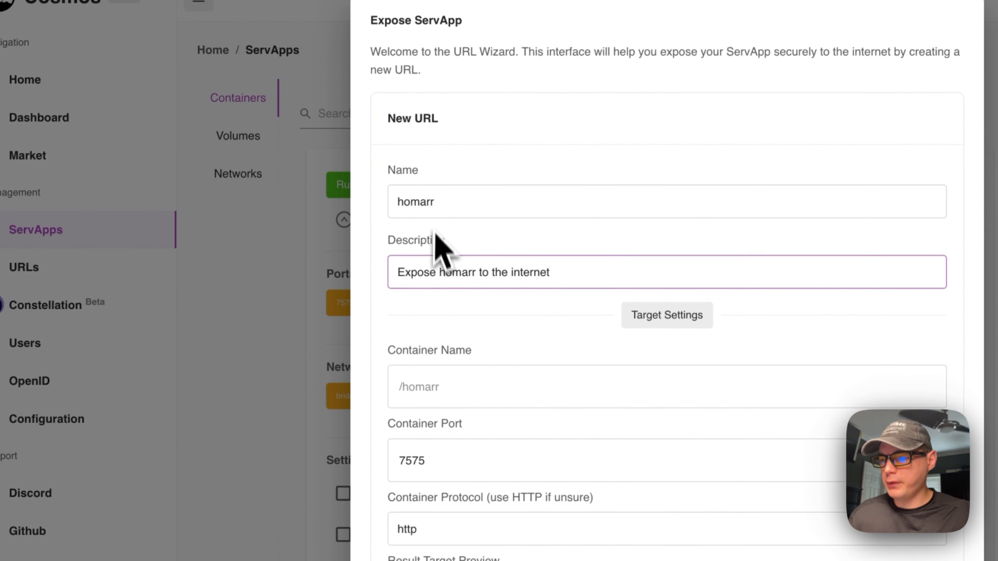
scroll(493, 370, "down", 3)
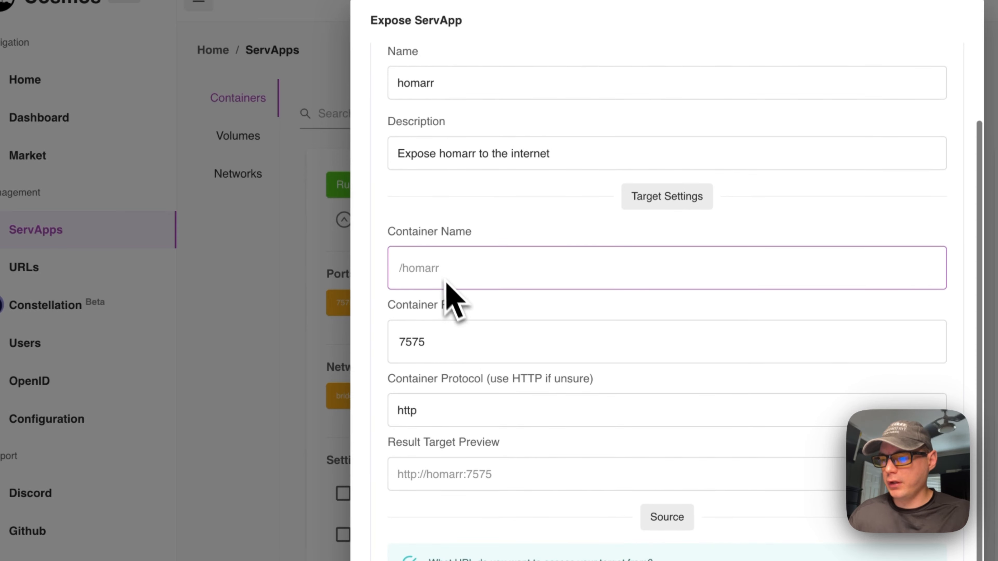
scroll(456, 278, "down", 1)
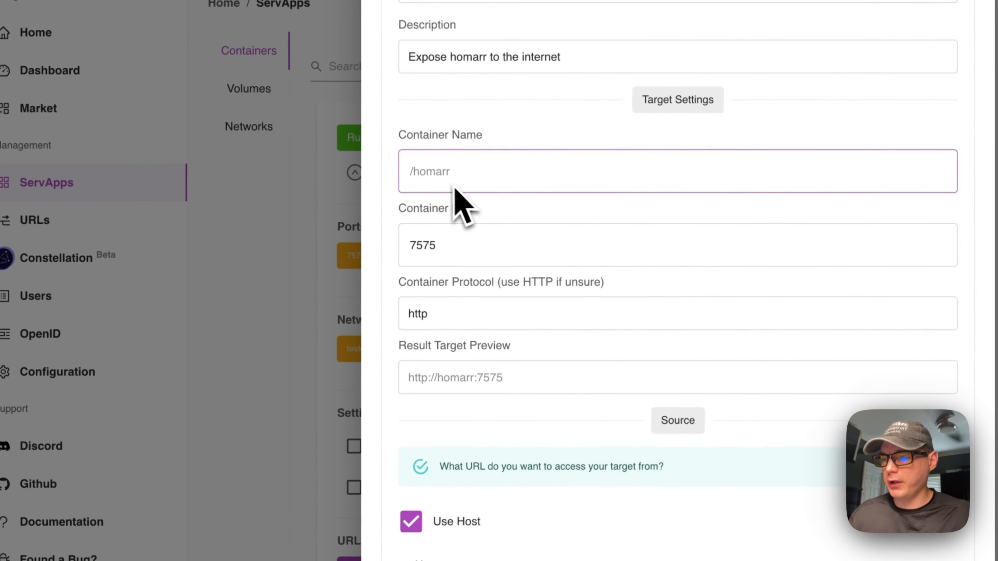
left_click(440, 245)
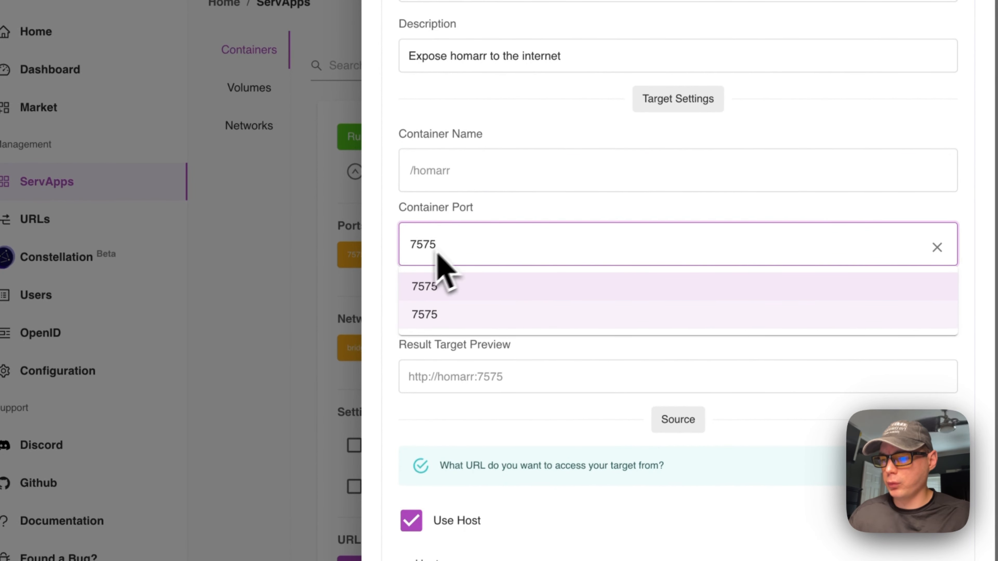
left_click(429, 286)
left_click(441, 312)
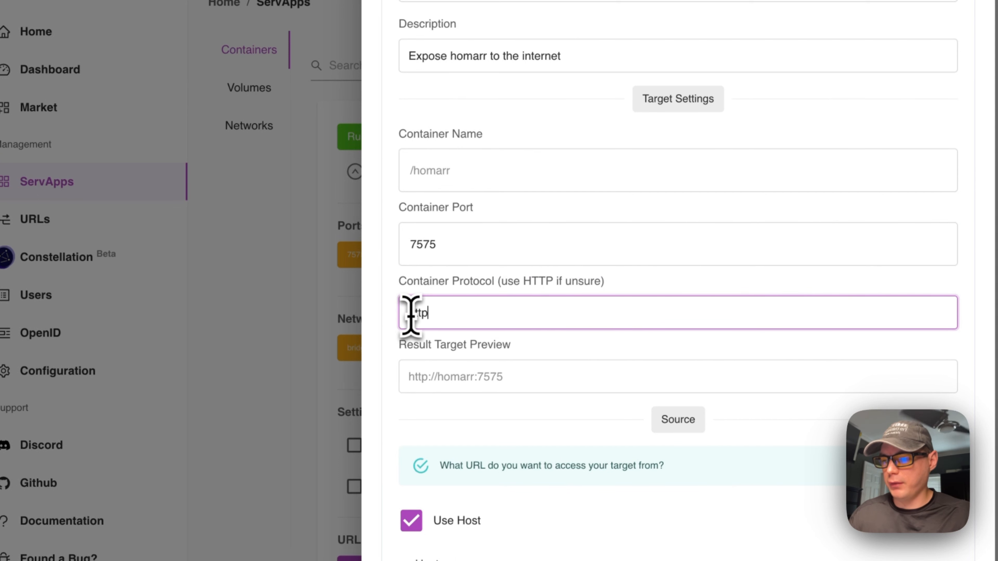
- Examine the source host, path prefix, basic security and advanced settings of the new homarr URL
scroll(443, 377, "down", 2)
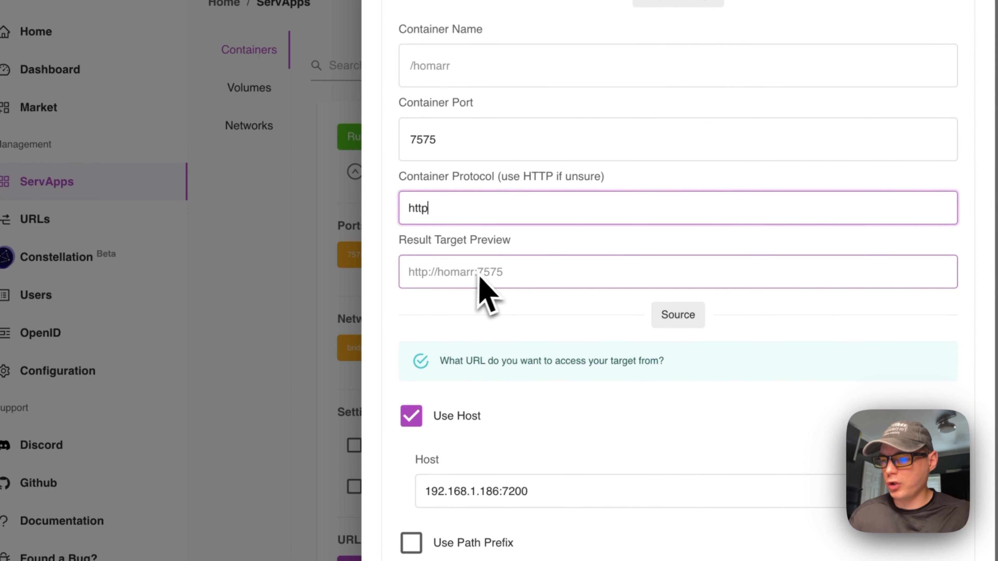
scroll(484, 300, "down", 3)
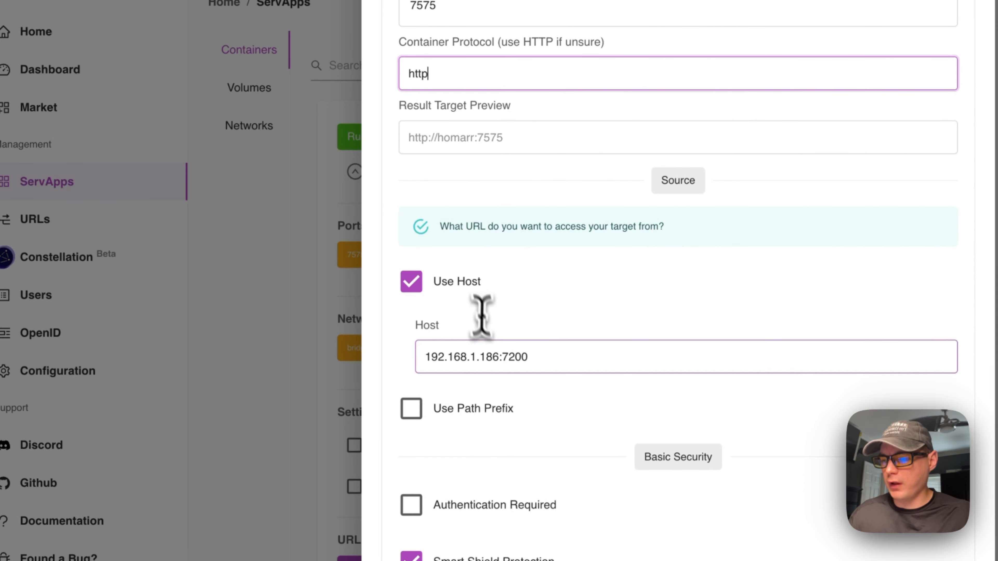
left_click_drag(424, 357, 717, 364)
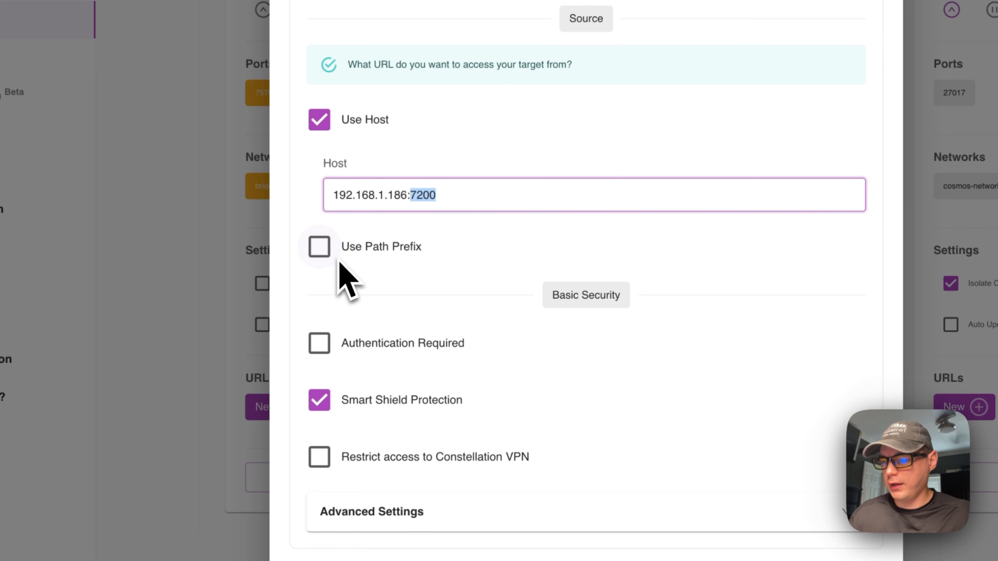
left_click(322, 250)
left_click(322, 248)
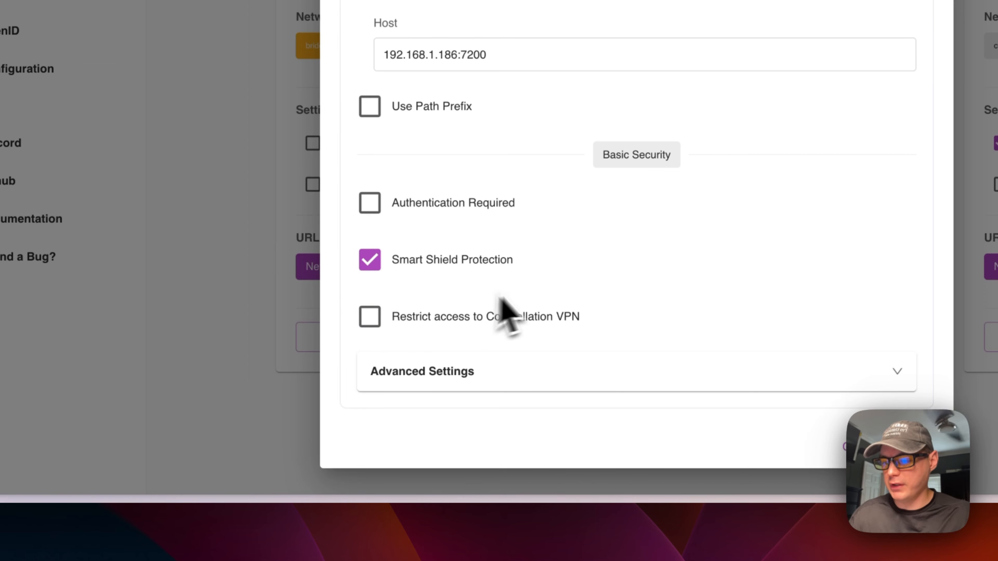
left_click(621, 371)
scroll(621, 387, "down", 8)
left_click(438, 236)
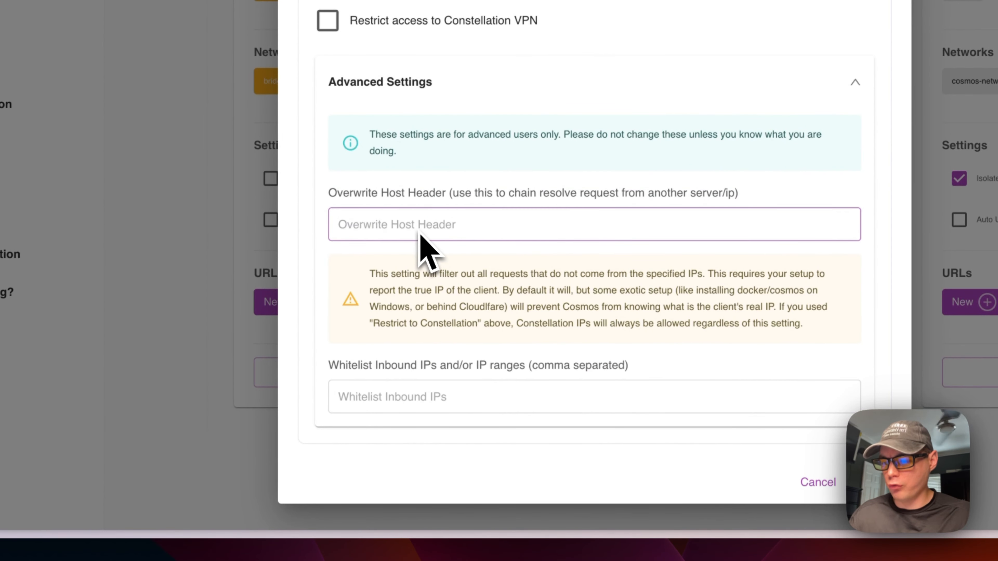
left_click(407, 393)
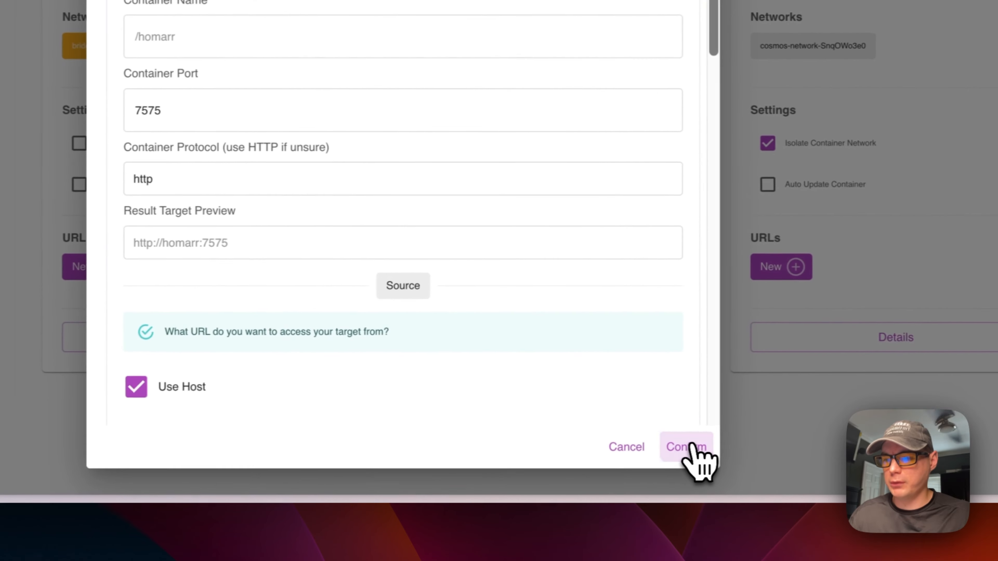
- Confirm the new homarr URL and refresh the page
left_click(623, 448)
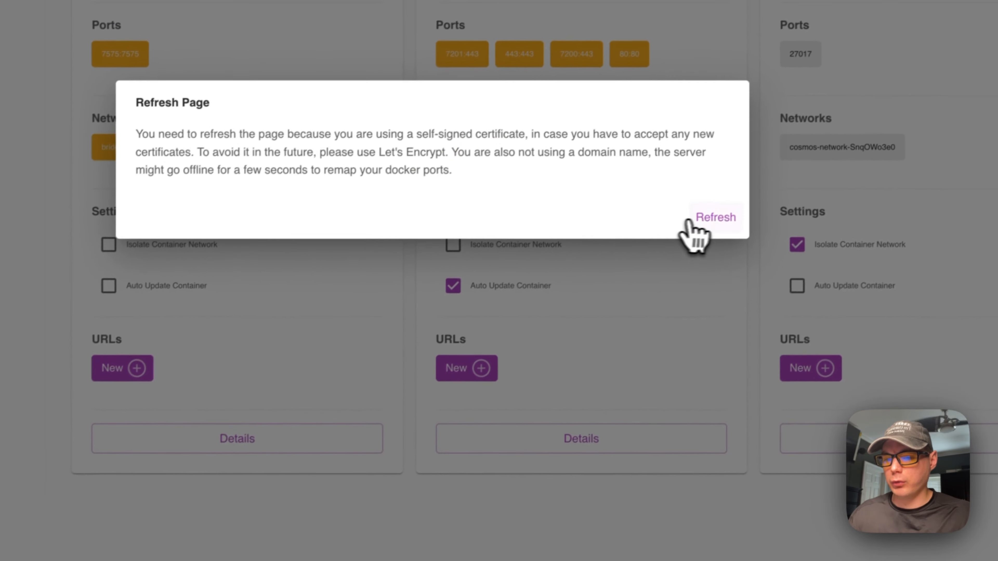
left_click(723, 176)
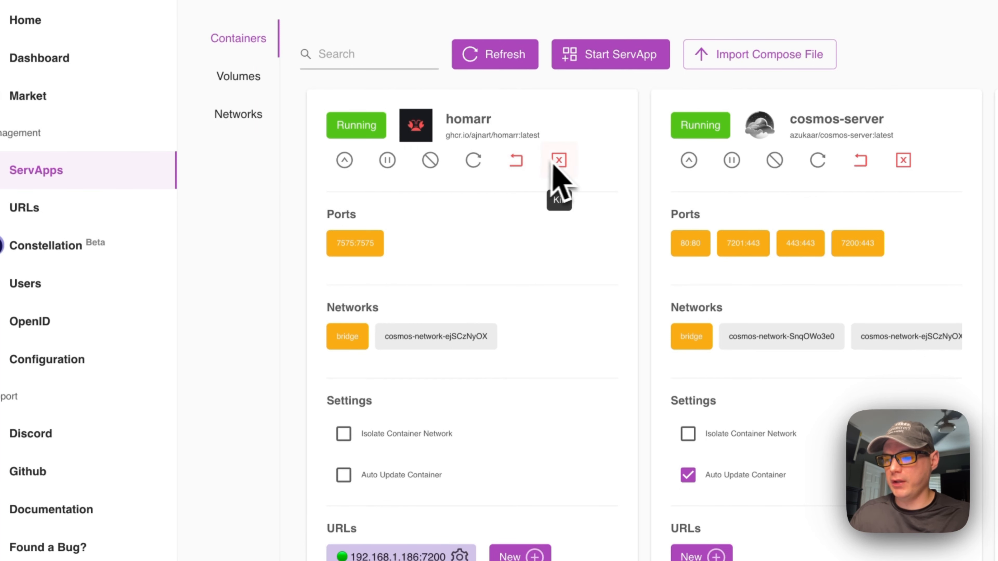
- Enable Isolate Container Network and Auto Update Container for the homarr container
mouse_move(339, 255)
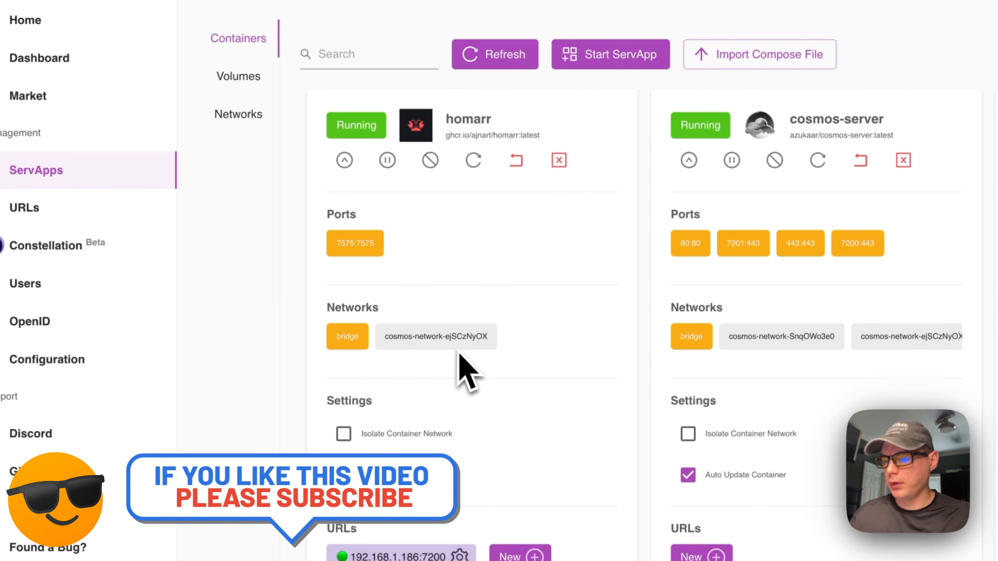
left_click(343, 433)
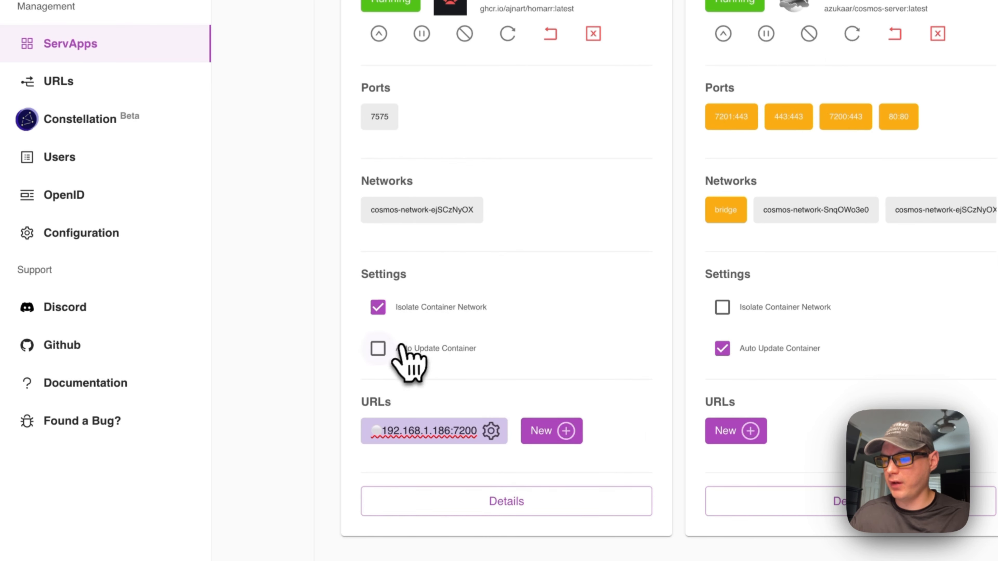
left_click(378, 349)
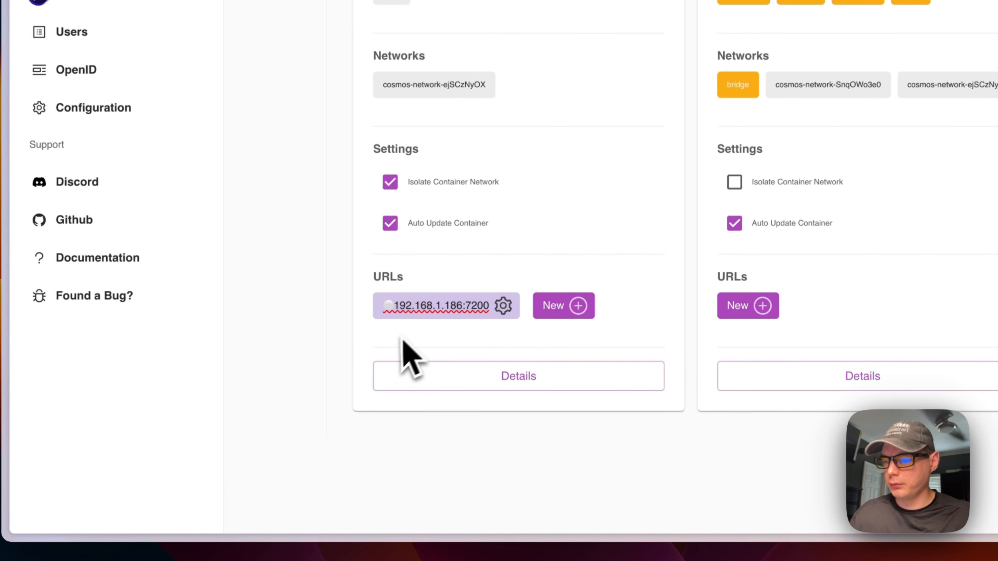
- Open the homarr container's details and examine its running status and the listening entry in its logs
left_click(412, 378)
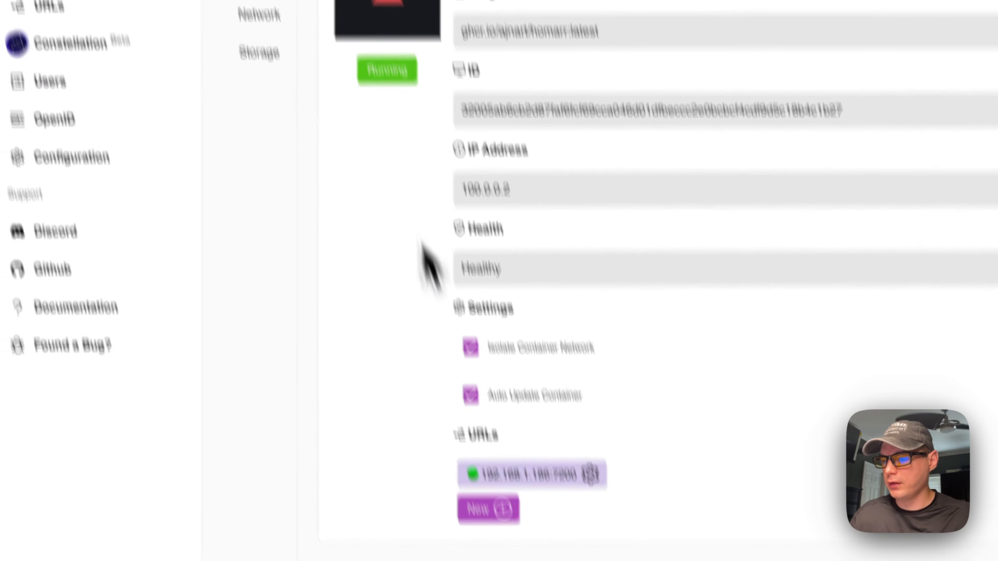
double_click(388, 72)
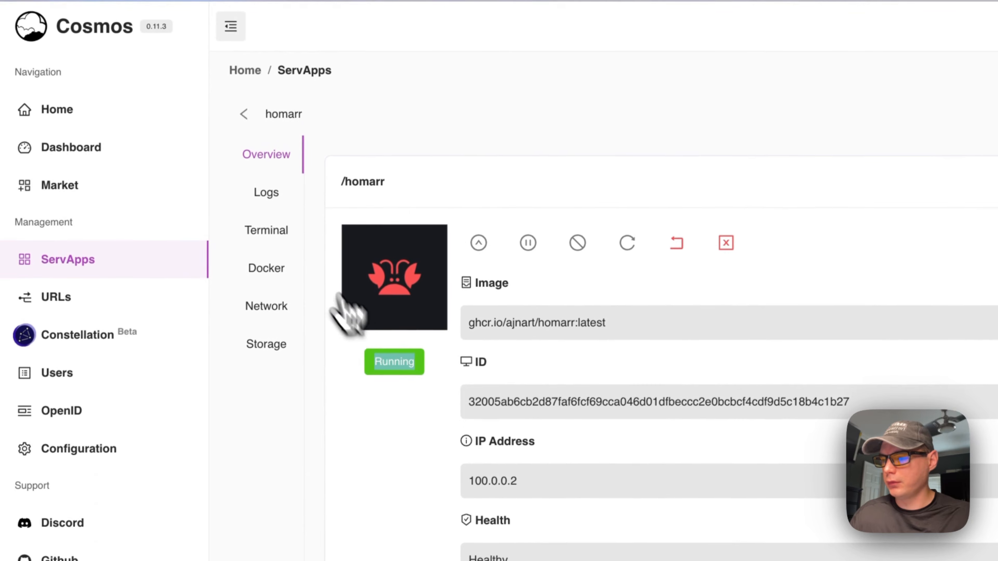
left_click(269, 195)
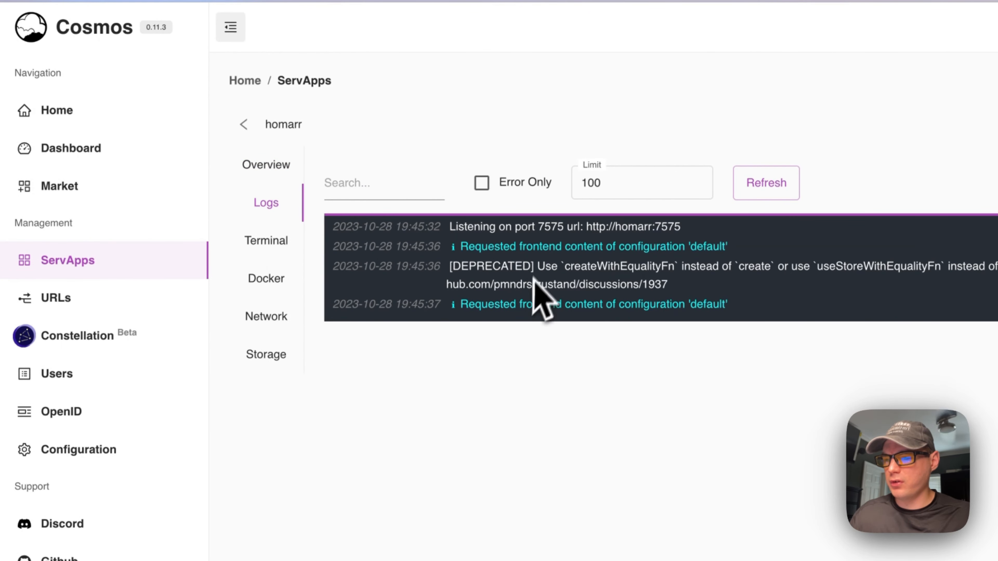
left_click_drag(455, 232, 769, 232)
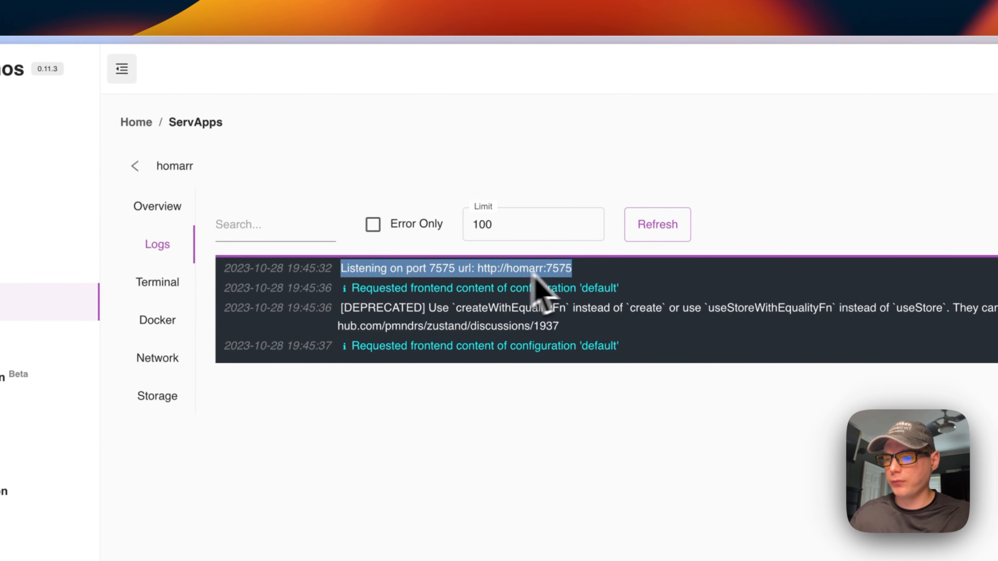
- Examine homarr's terminal and its Docker setup, including the image, restart policy, interactive mode, environment variables and labels
left_click(157, 282)
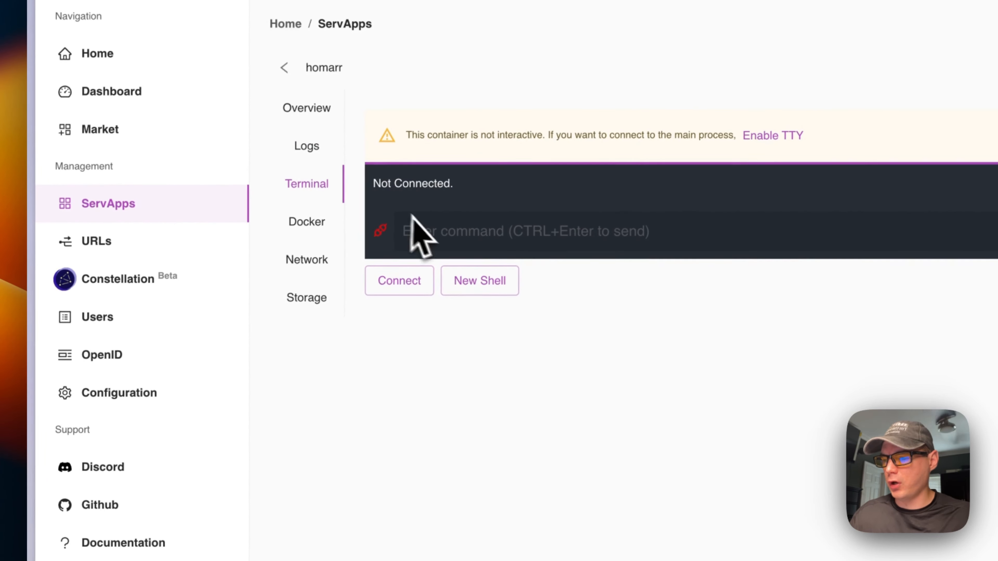
left_click(296, 219)
scroll(511, 263, "down", 5)
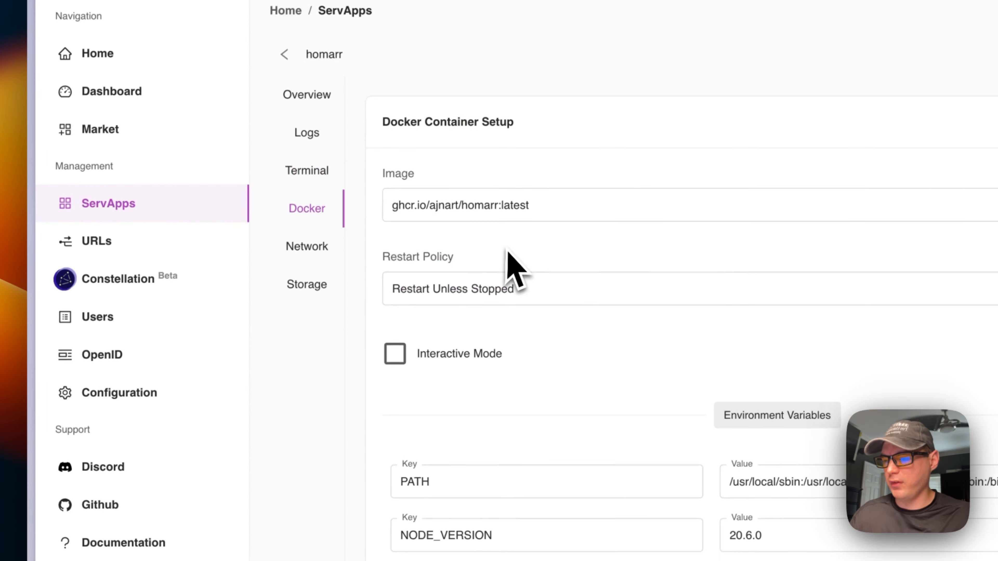
scroll(511, 251, "up", 5)
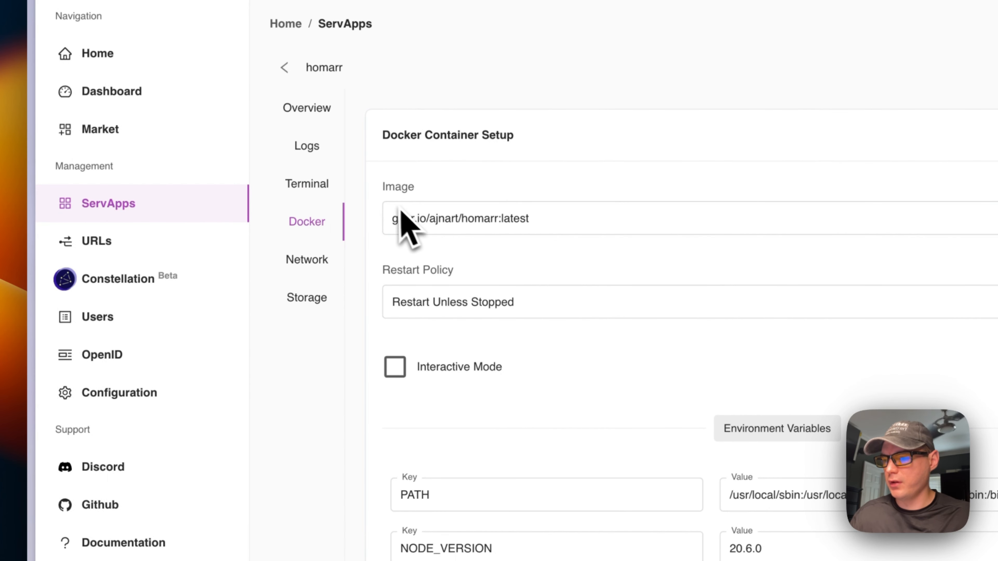
left_click(424, 311)
left_click(389, 420)
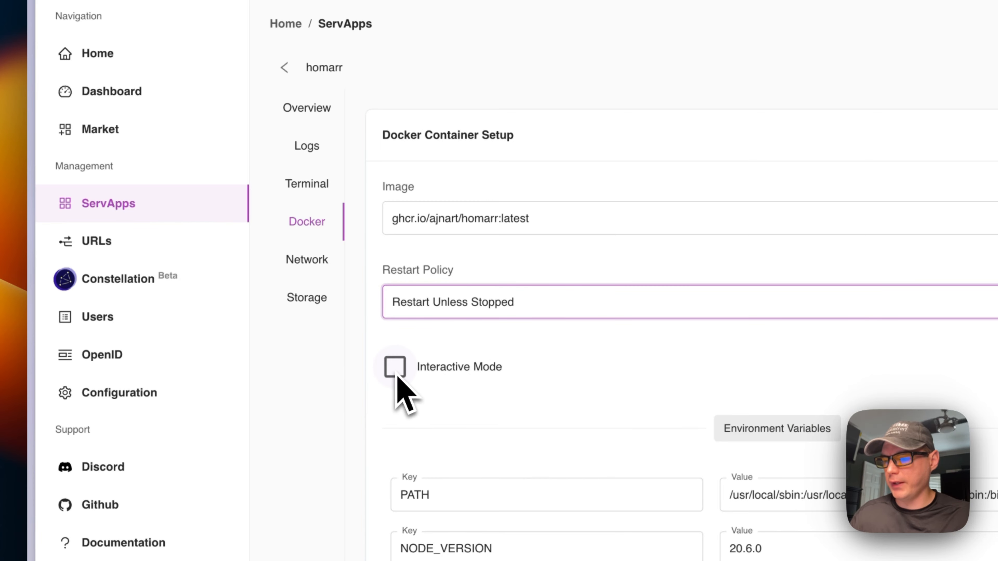
scroll(467, 416, "down", 5)
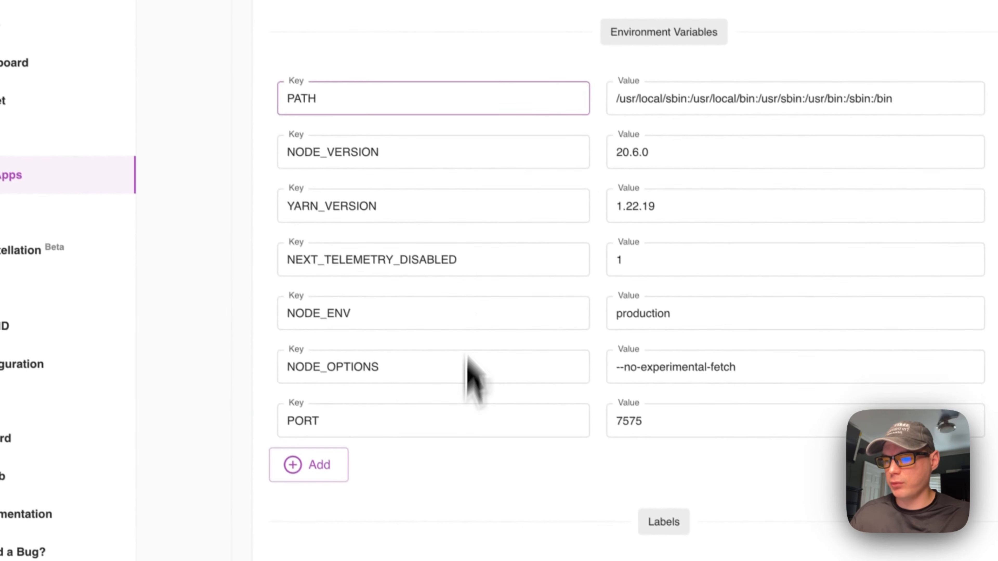
scroll(464, 339, "down", 8)
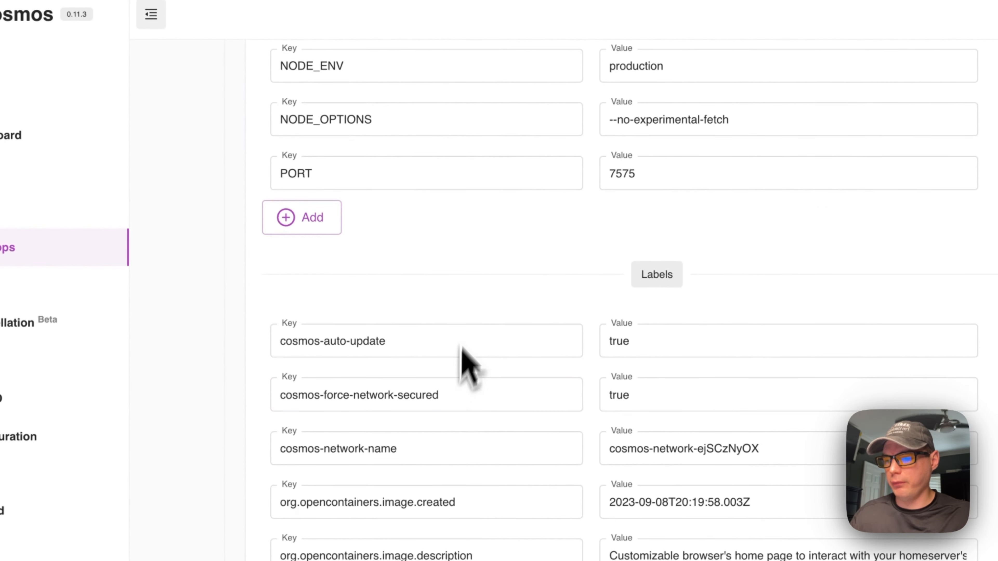
scroll(473, 334, "down", 4)
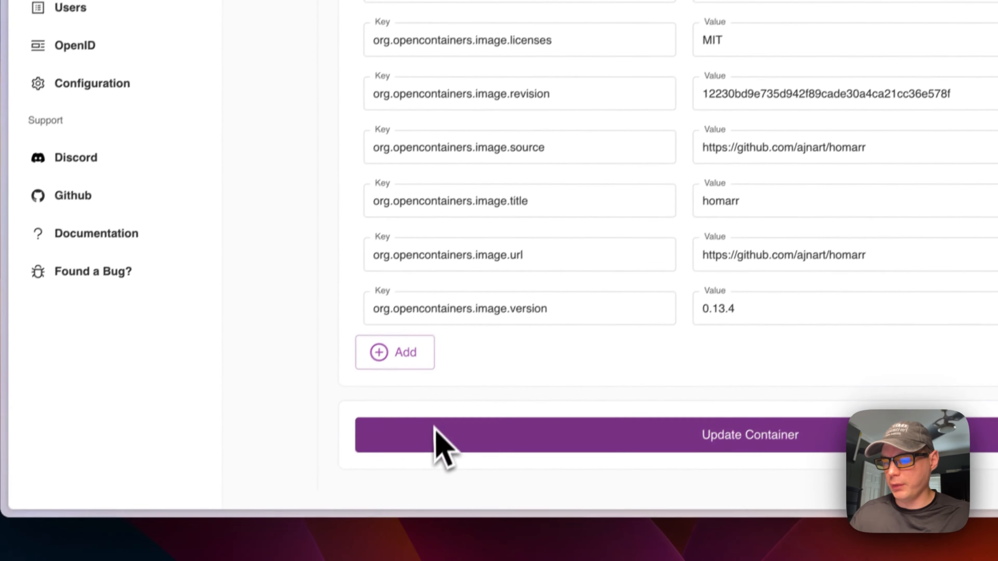
scroll(381, 259, "up", 10)
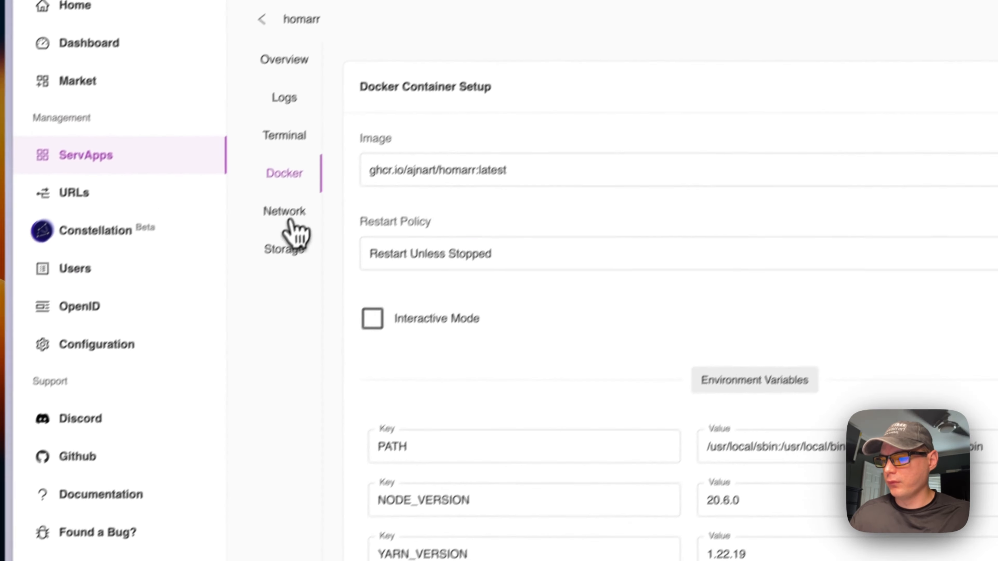
- Examine homarr's network mode, exposed ports and attached networks, and view its storage volume mounts
left_click(290, 226)
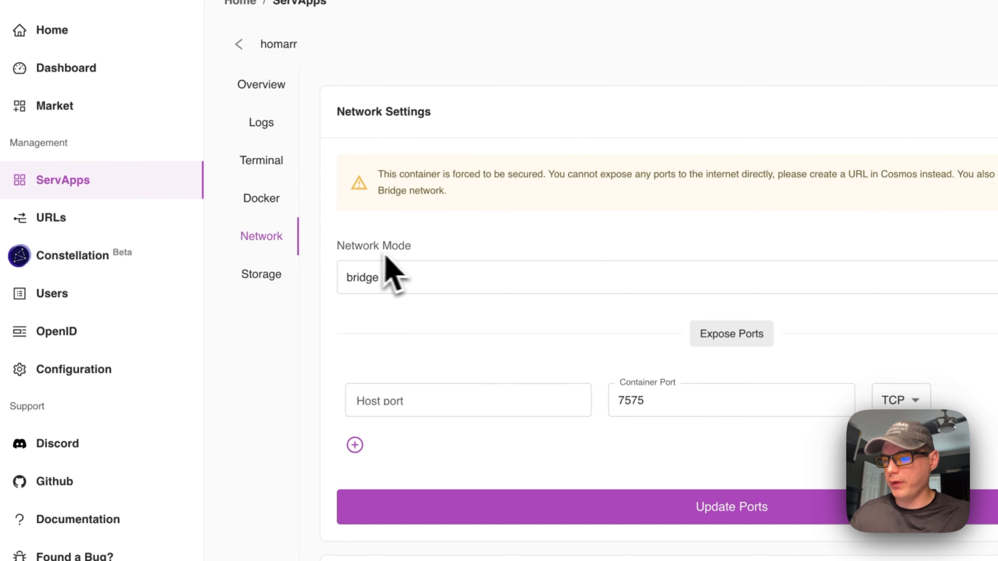
scroll(397, 295, "down", 3)
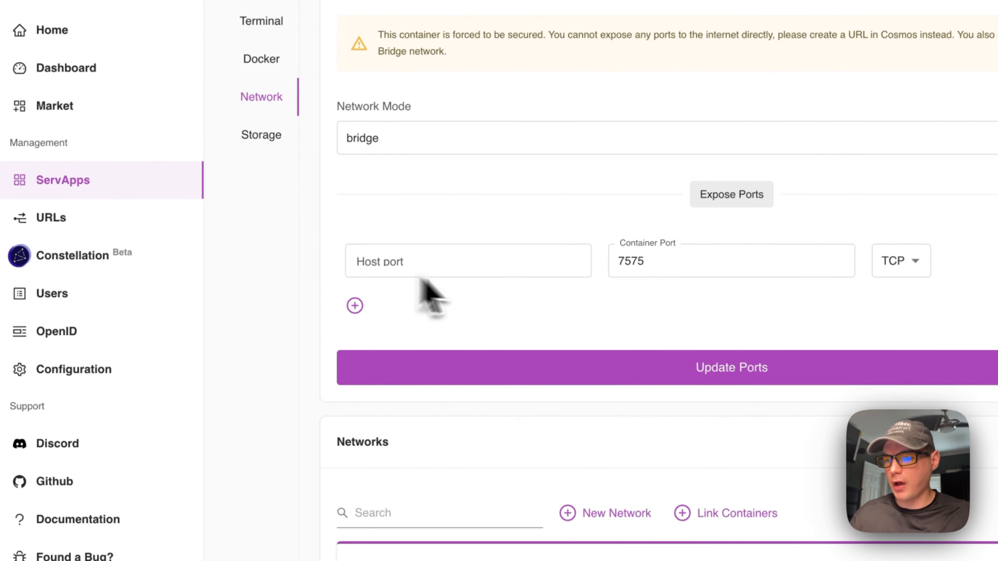
left_click(664, 267)
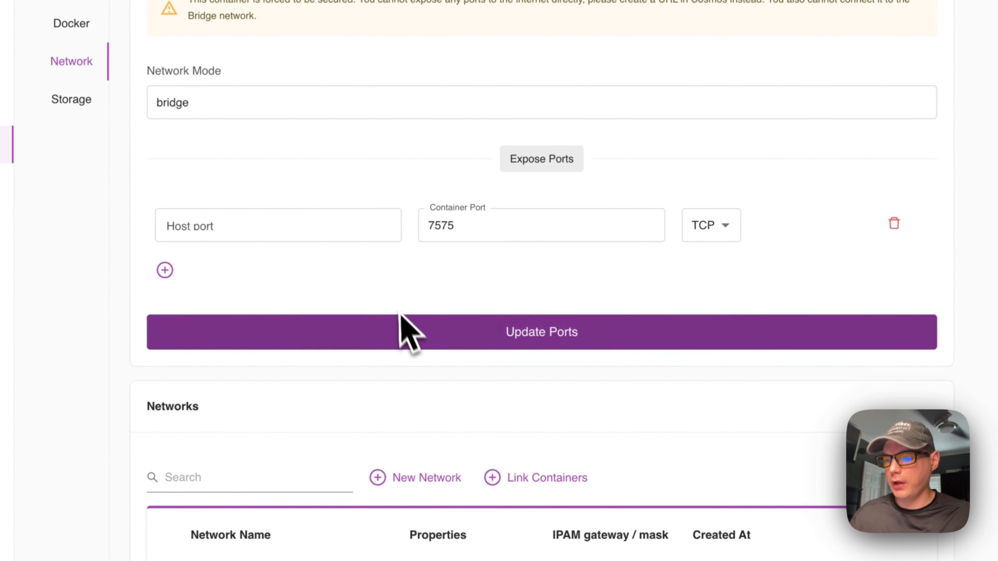
scroll(378, 314, "down", 5)
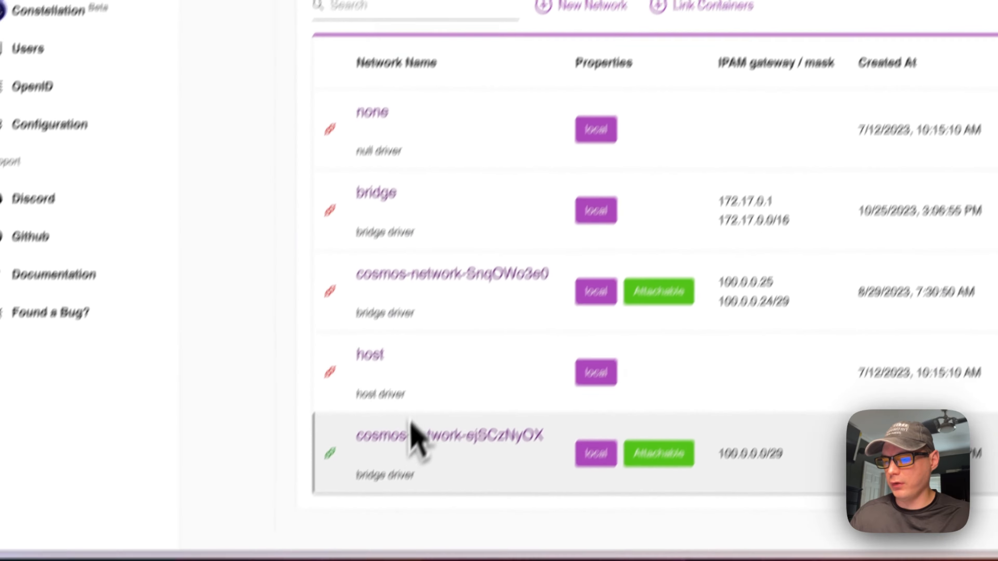
scroll(387, 200, "up", 5)
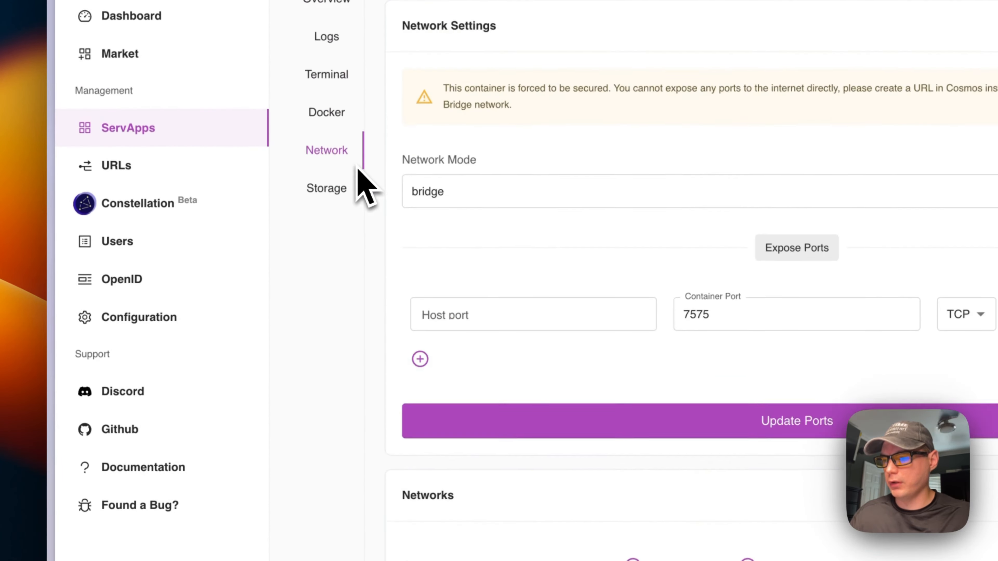
left_click(327, 187)
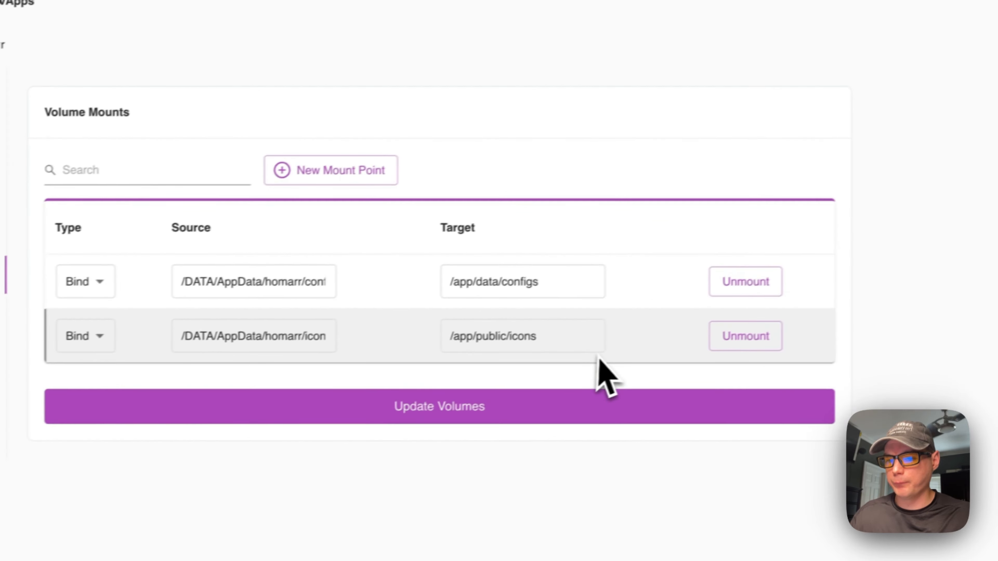
- Try adding a Bind mount point to homarr's volume mounts and remove the empty entry
left_click(367, 171)
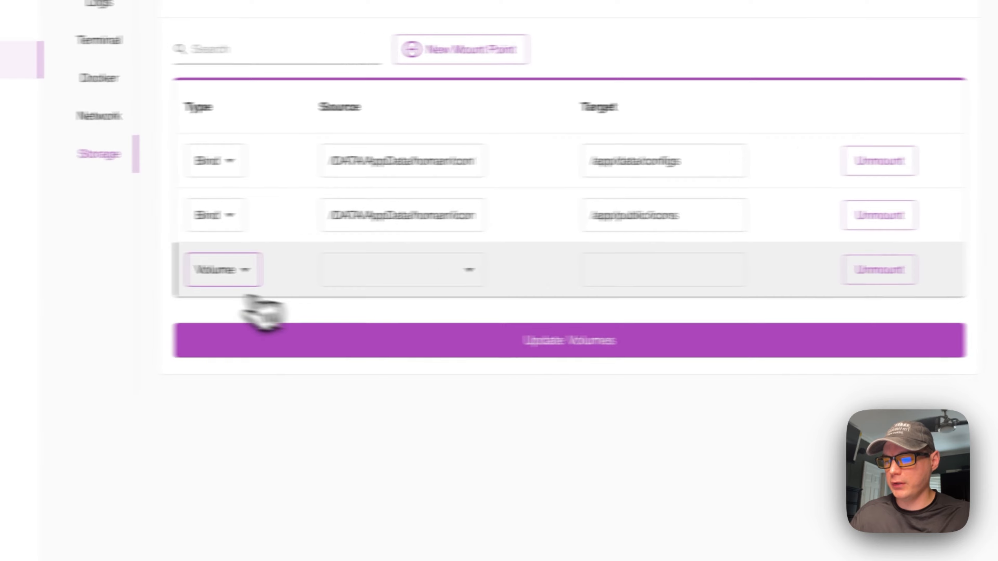
left_click(84, 277)
left_click(85, 320)
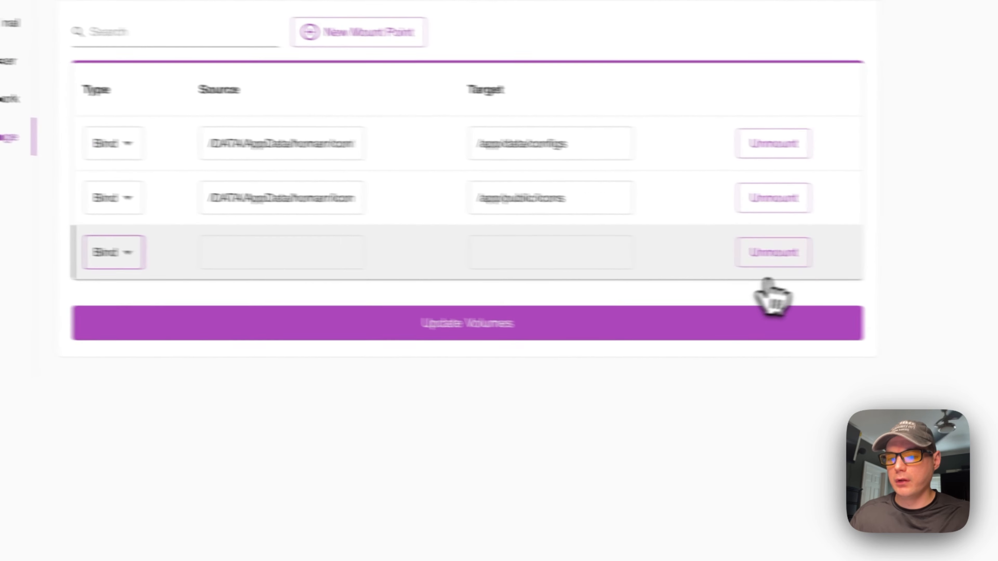
left_click(963, 277)
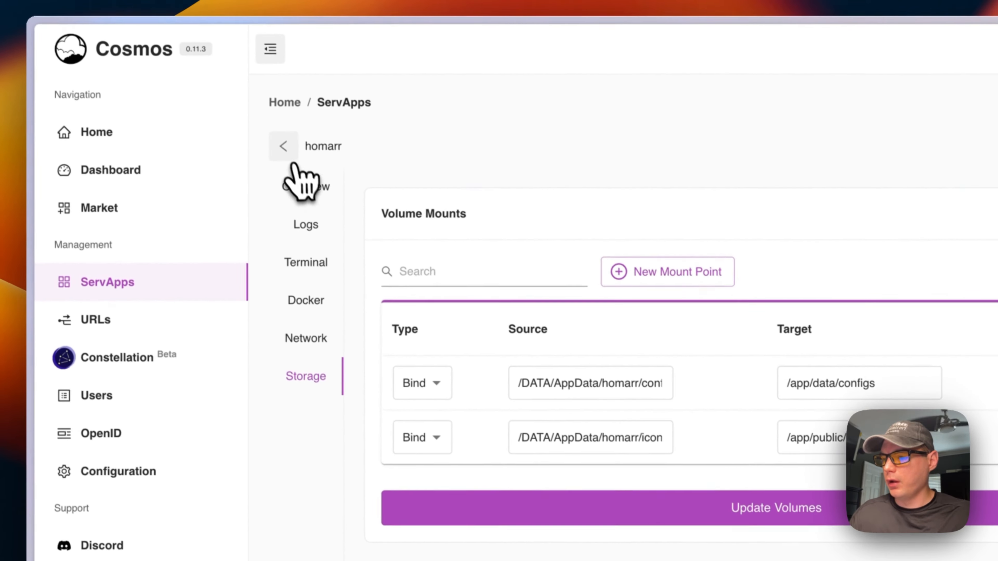
- Return to the ServApps list, open the homarr URL's configuration and examine its setup, including target, host and basic security options
left_click(293, 160)
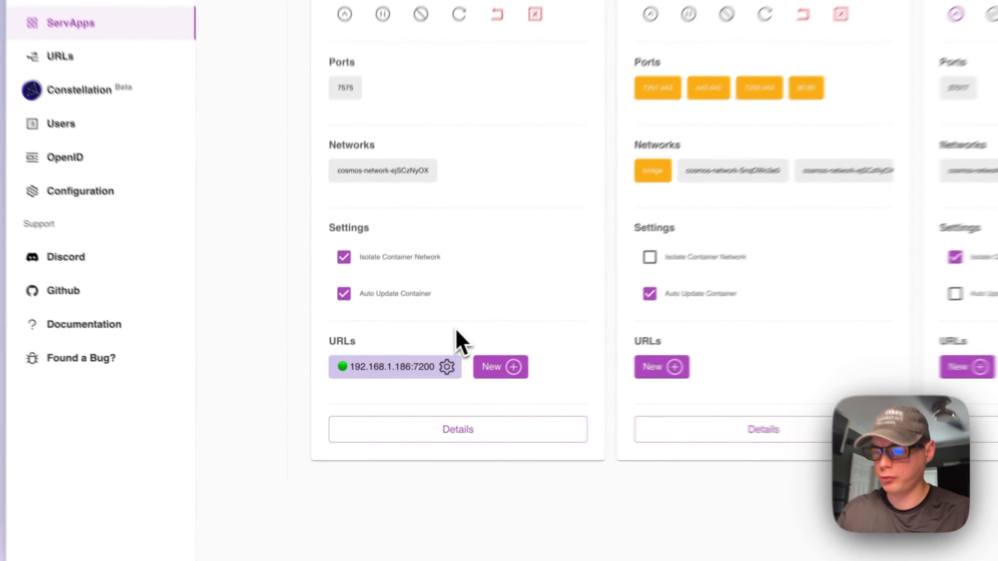
left_click(463, 362)
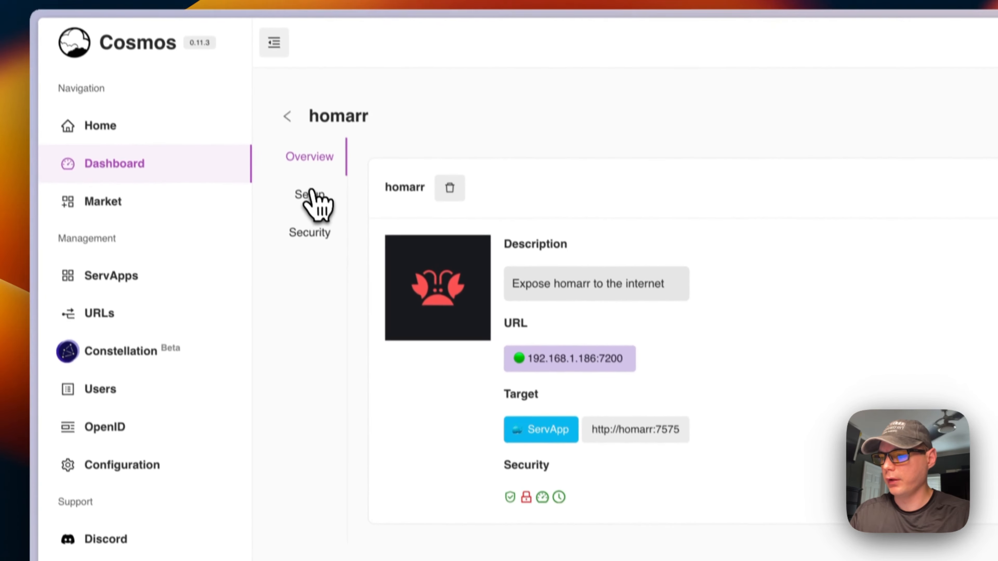
left_click(233, 142)
scroll(507, 311, "down", 15)
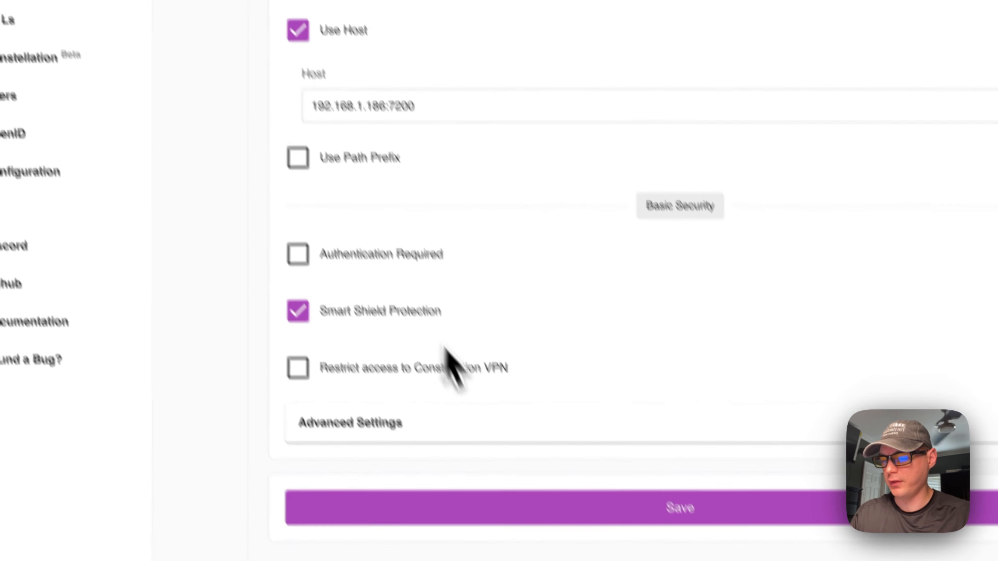
scroll(453, 169, "up", 15)
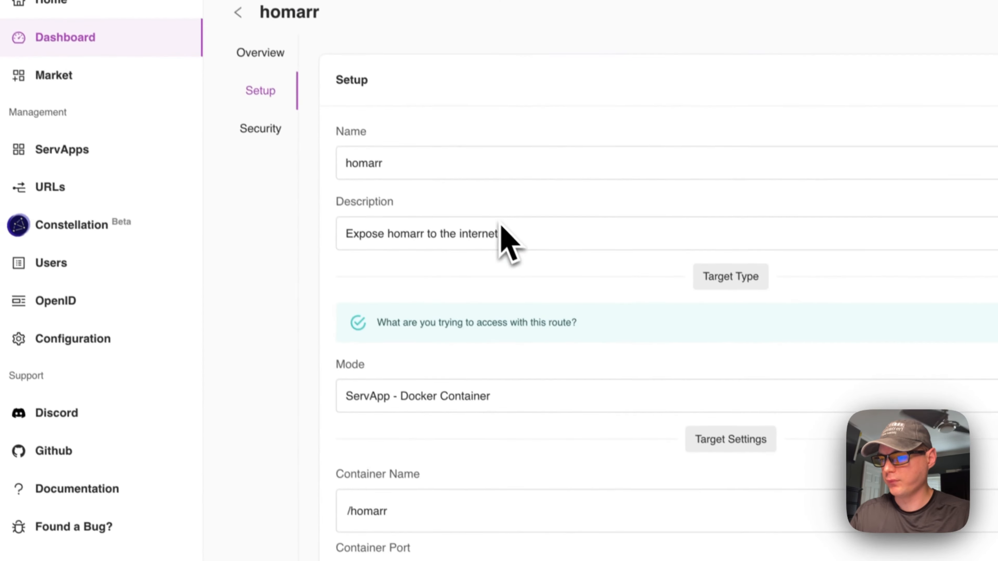
- Examine the homarr URL's security settings, including authentication, headers, Smart Shield, limits and bot blocking
left_click(260, 128)
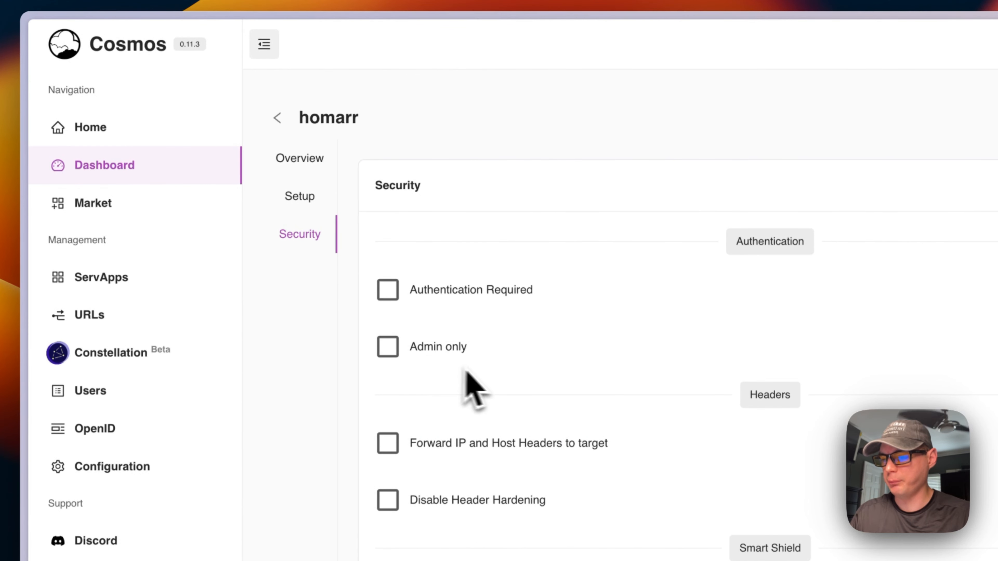
scroll(467, 372, "down", 5)
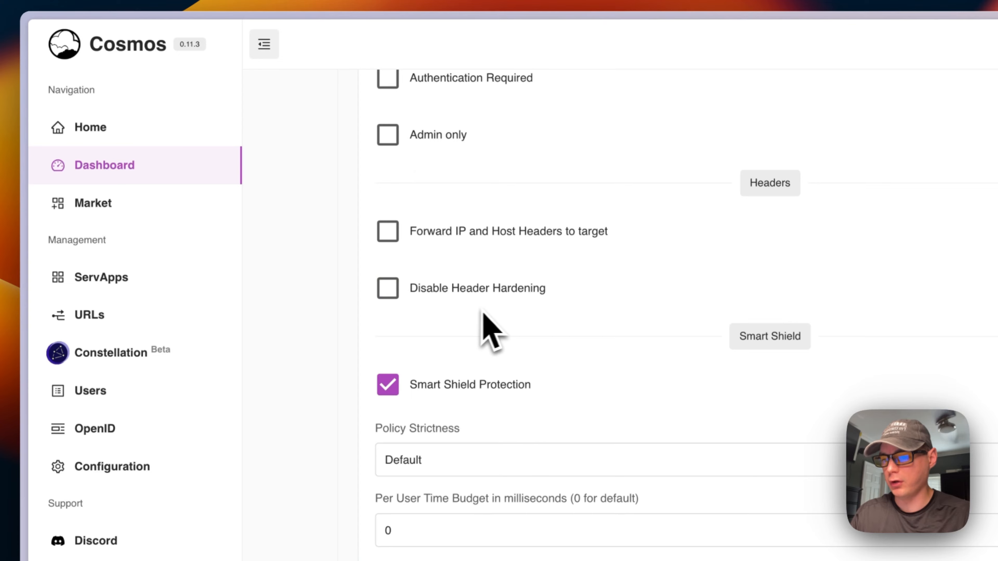
scroll(484, 314, "down", 6)
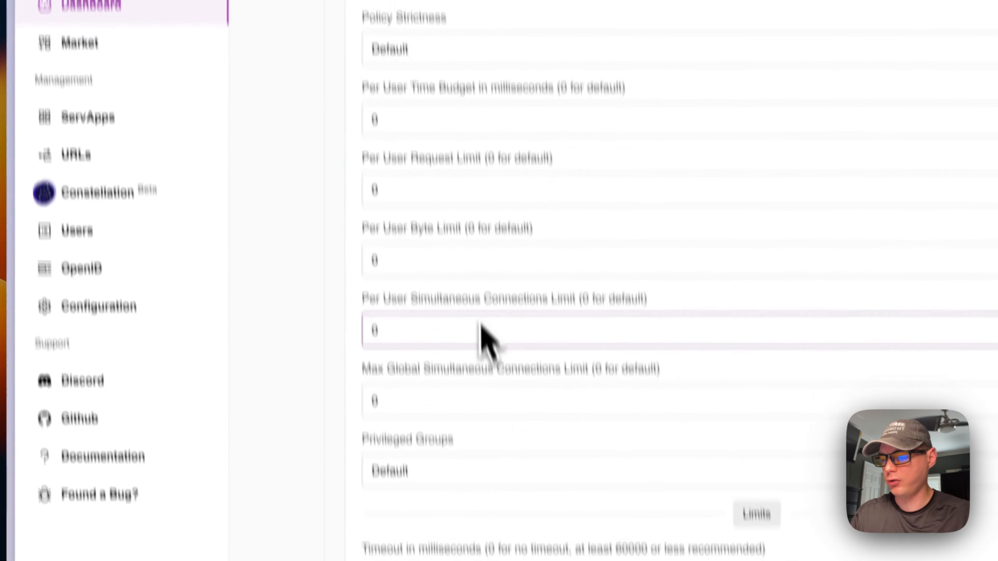
scroll(479, 334, "down", 9)
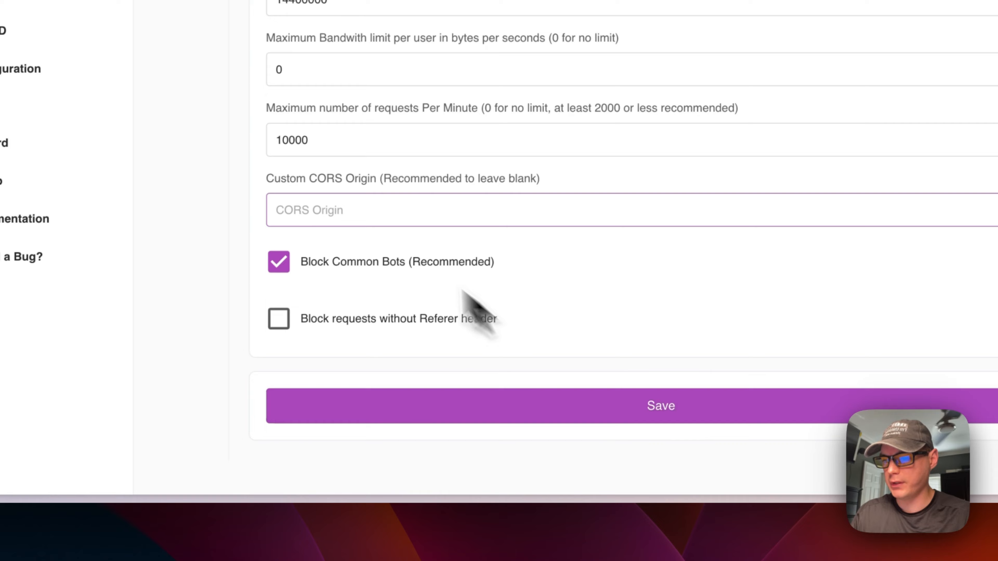
scroll(334, 230, "up", 10)
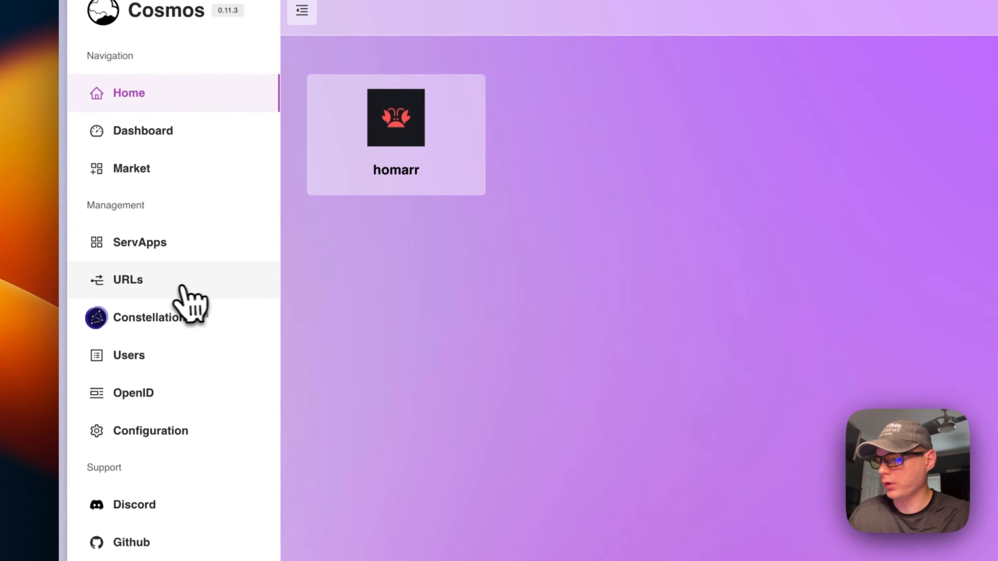
- View the homarr entry in the URLs list, and launch the homarr app from the Cosmos home page
left_click(169, 282)
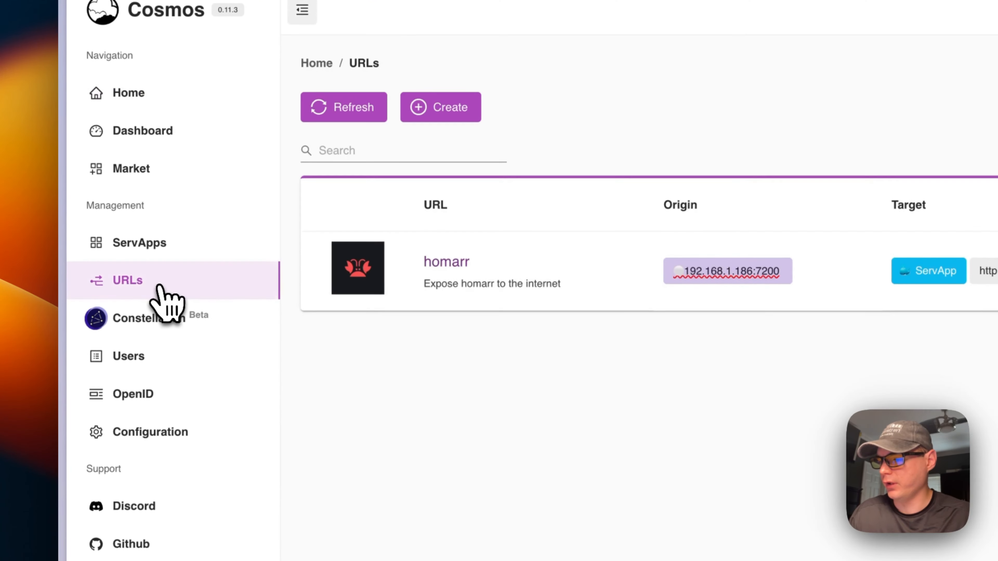
left_click(443, 262)
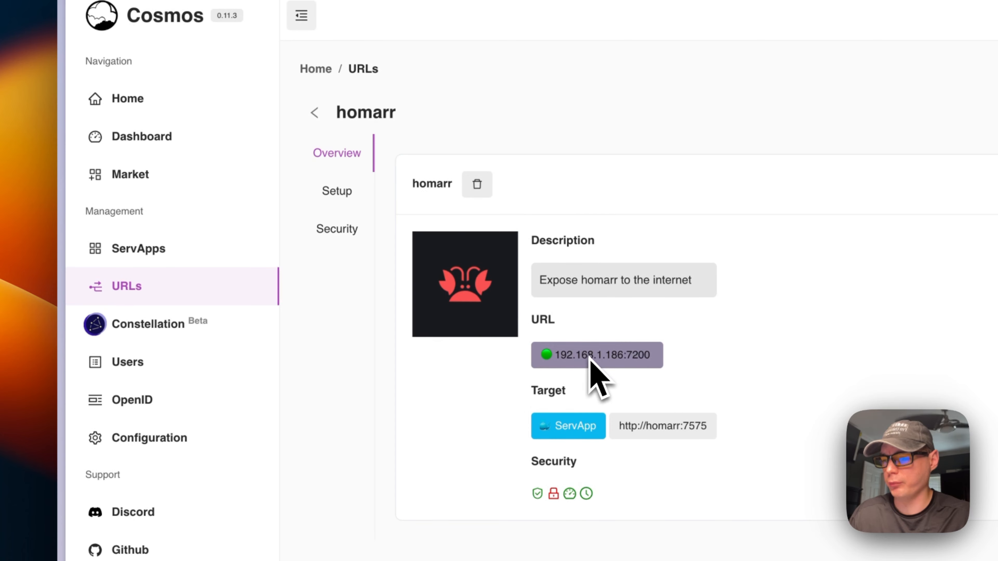
left_click(165, 103)
left_click(407, 148)
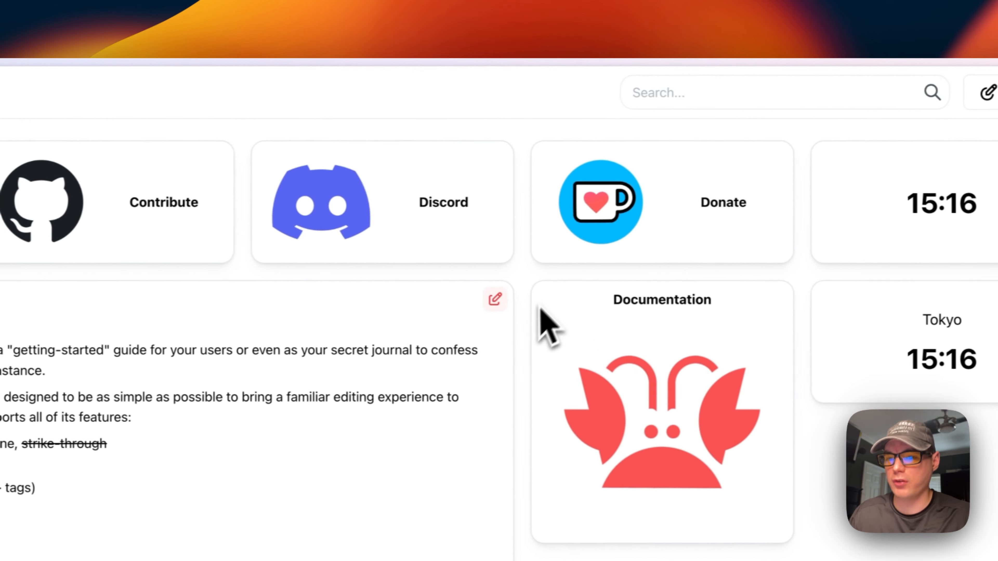
- Move the Discord tile from beside Contribute to below the notebook and save the dashboard layout
left_click(887, 92)
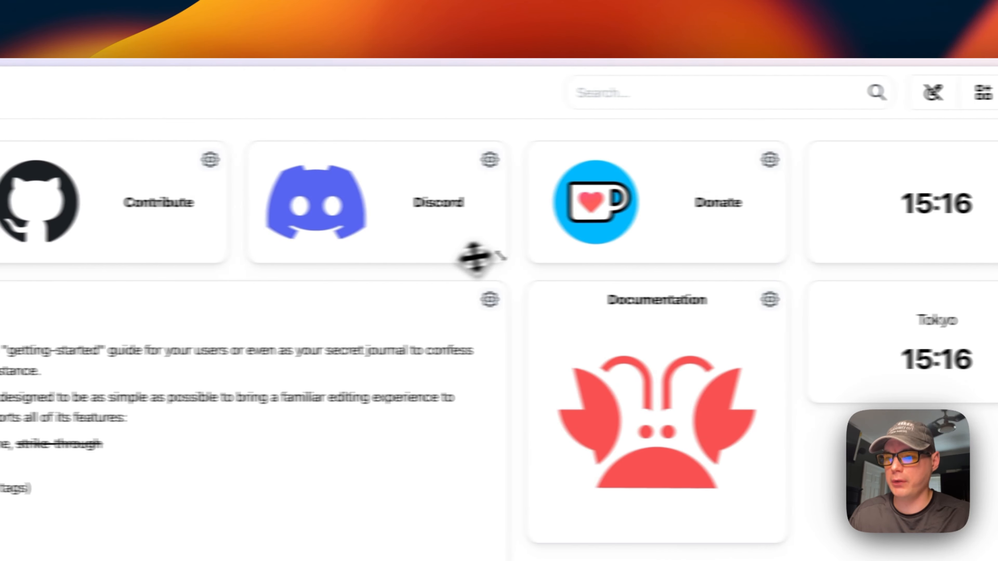
left_click_drag(474, 258, 116, 416)
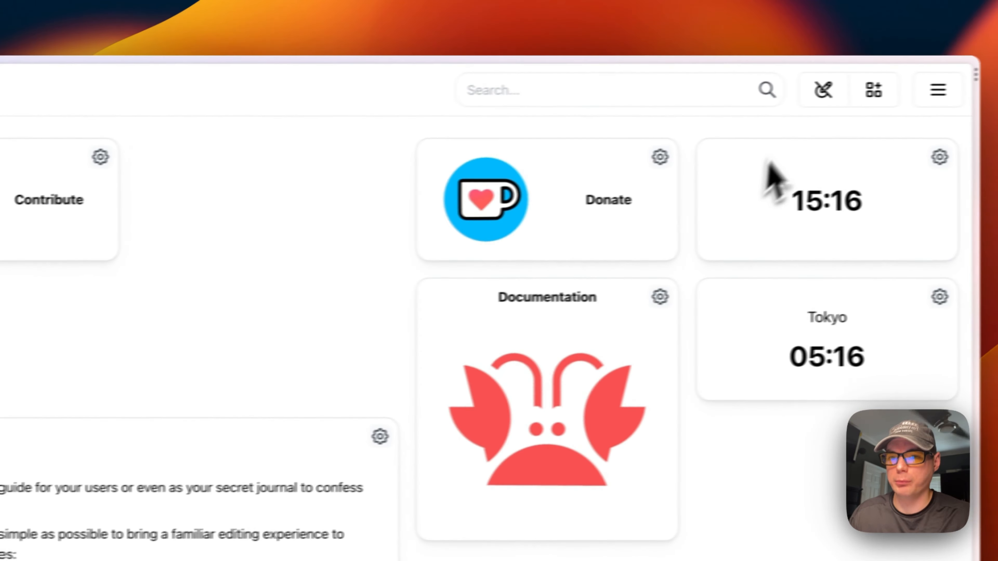
left_click(784, 94)
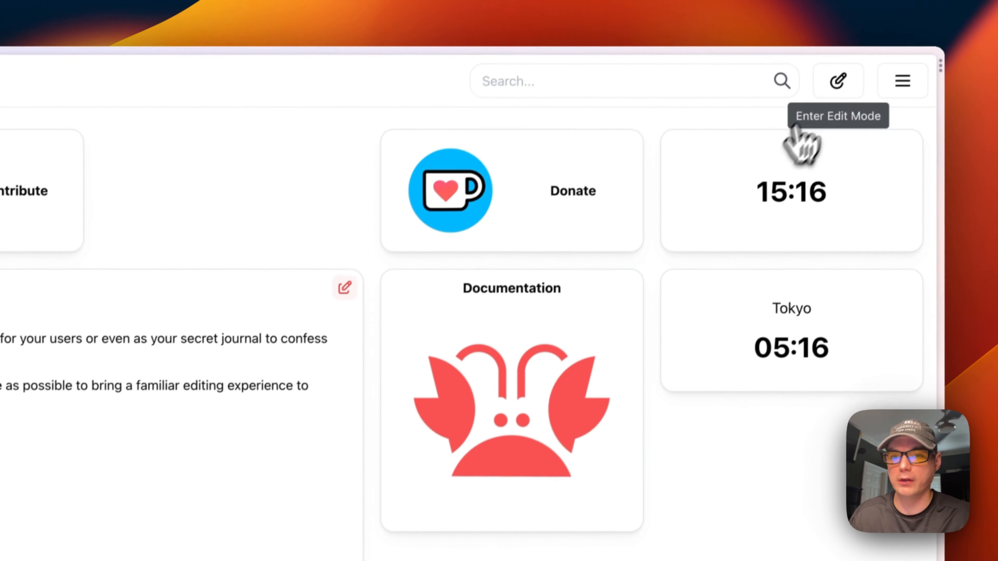
left_click(885, 21)
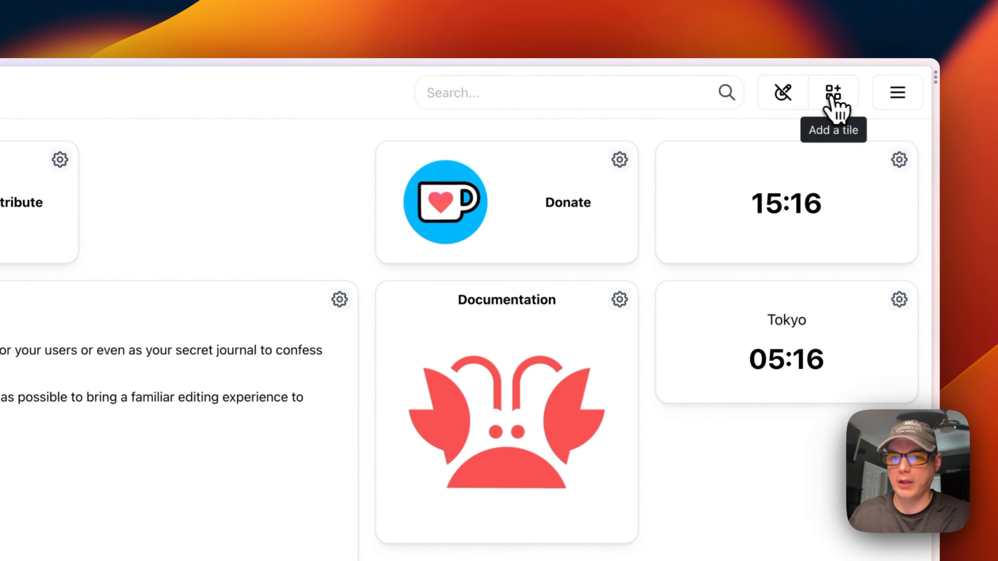
left_click(835, 106)
left_click(18, 250)
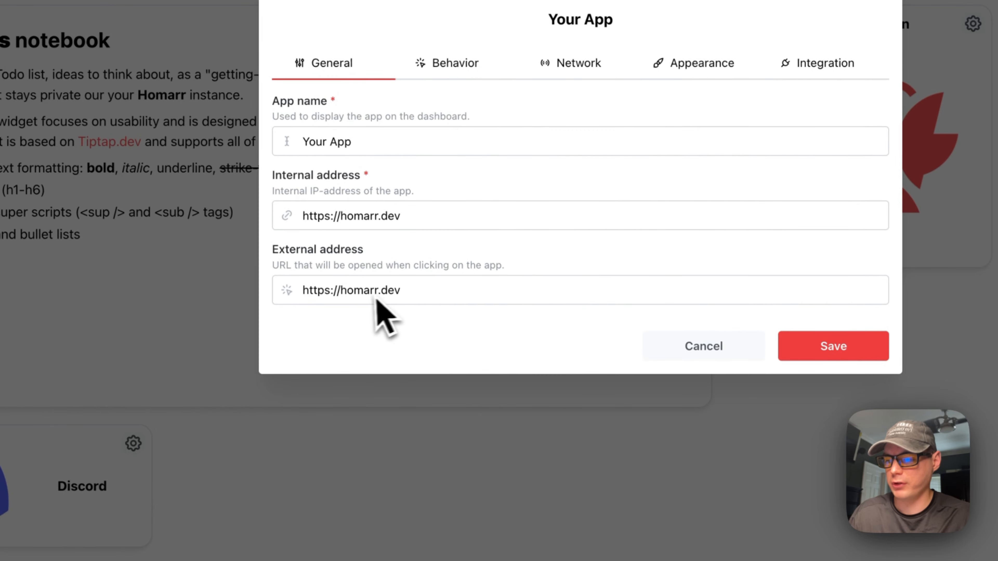
left_click(834, 346)
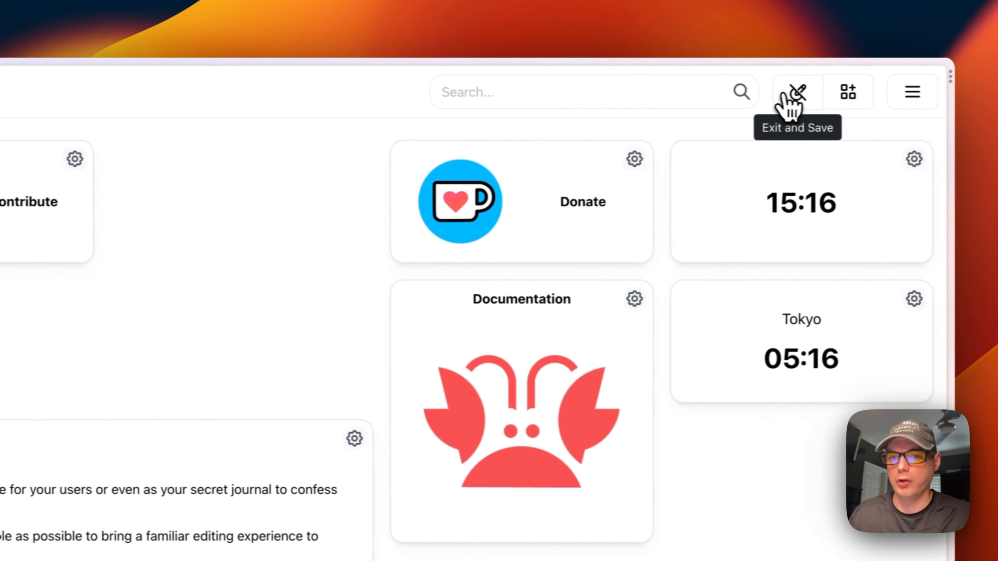
left_click(792, 98)
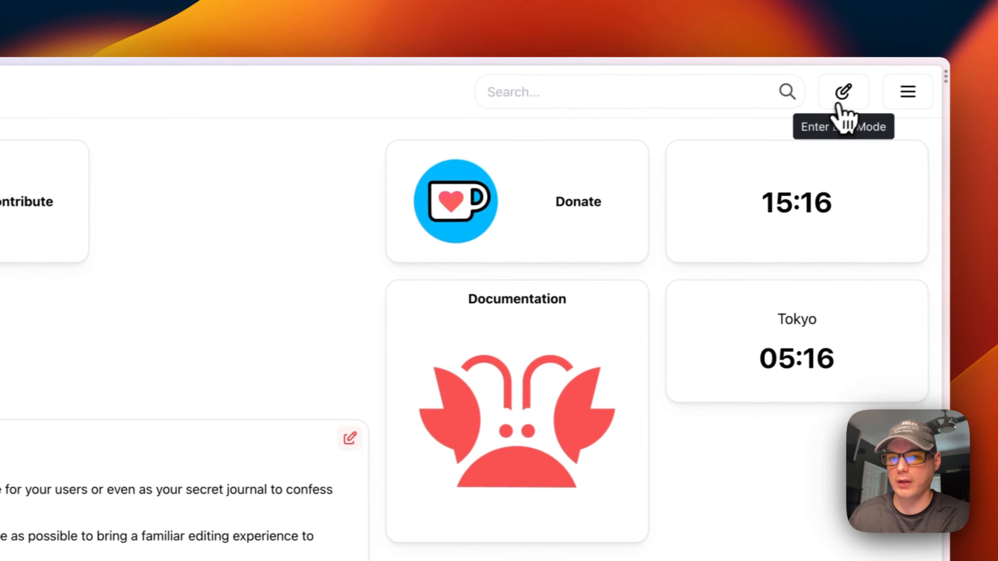
- Place the Your App tile between Contribute and Donate and save the dashboard layout
left_click(844, 96)
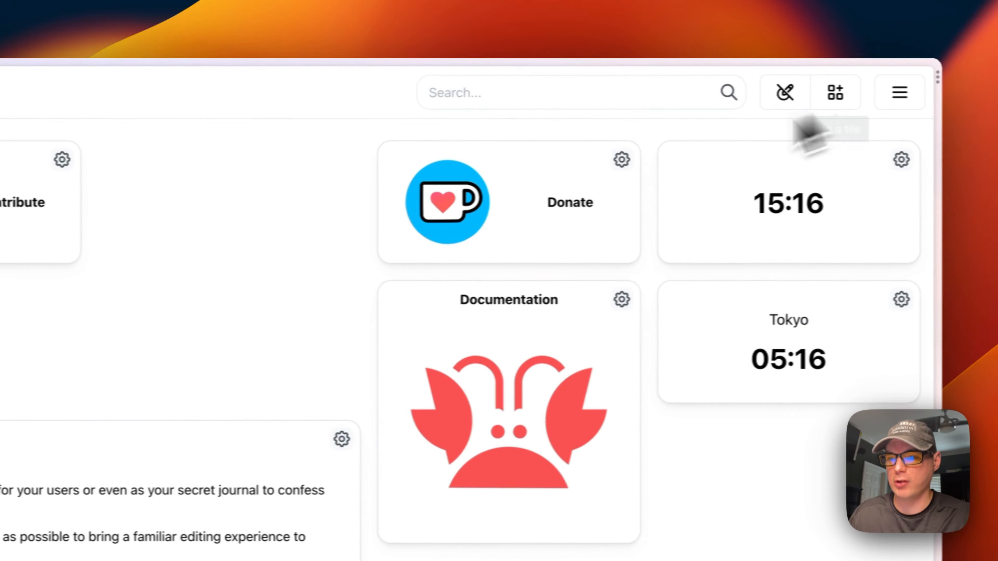
left_click_drag(10, 286, 617, 133)
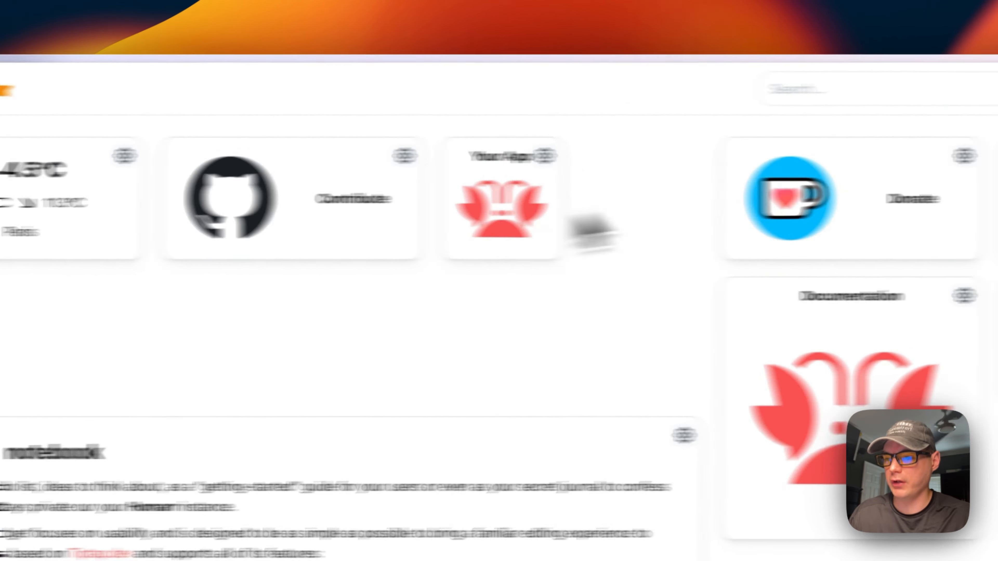
left_click(825, 96)
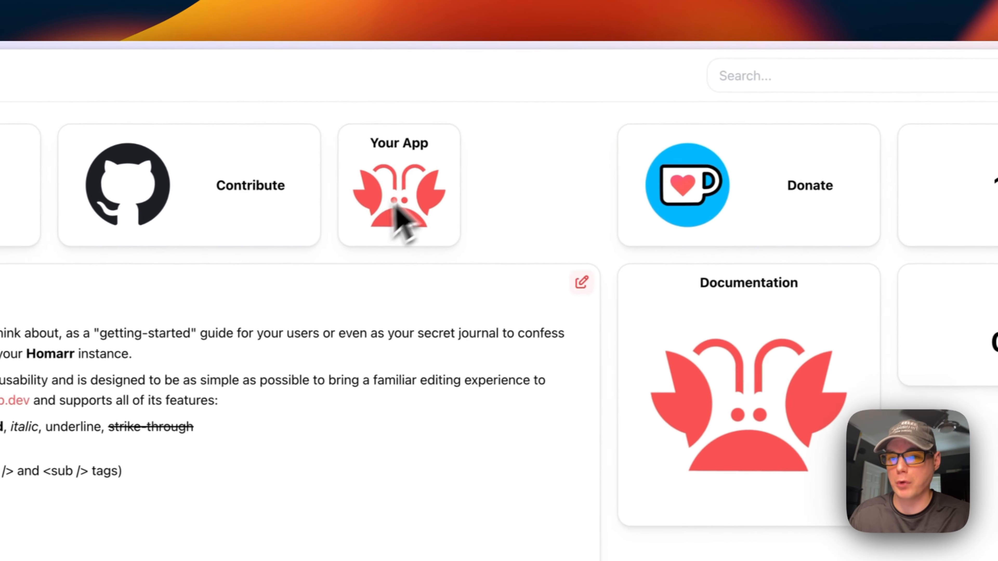
- Try the dashboard's dark mode and switch back to light mode
left_click(904, 95)
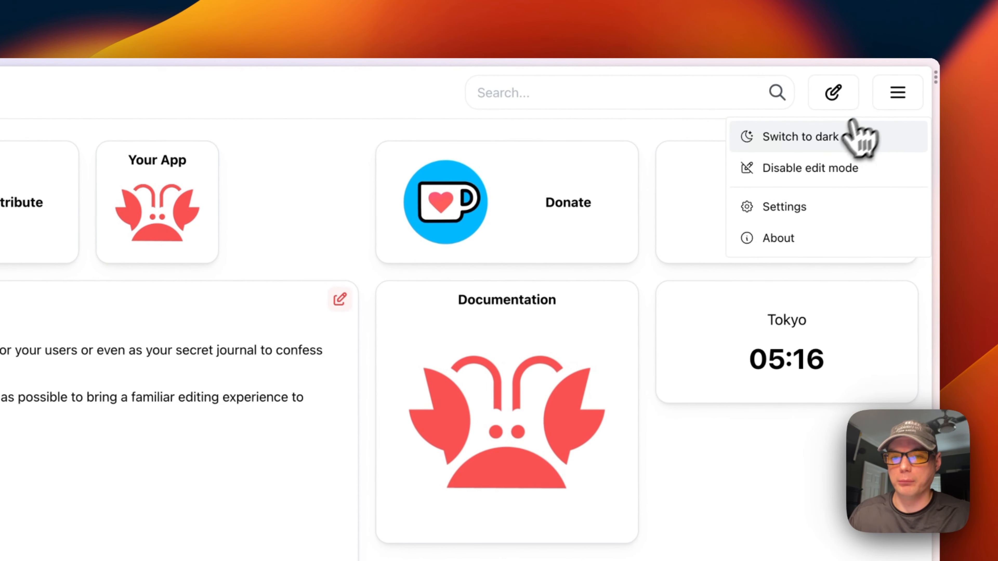
left_click(815, 143)
left_click(816, 143)
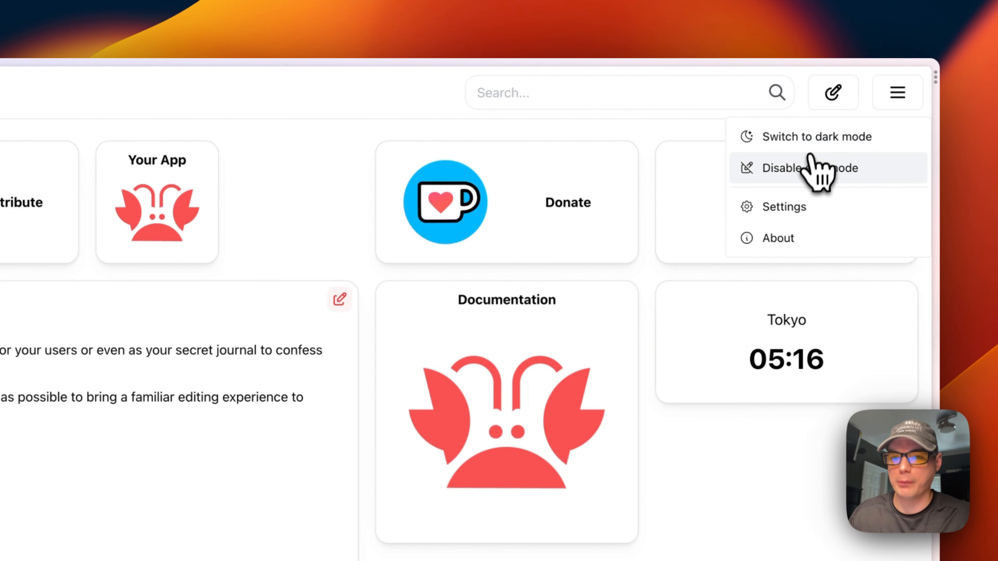
- Look at the password prompt for disabling edit mode and close it without entering anything
left_click(810, 169)
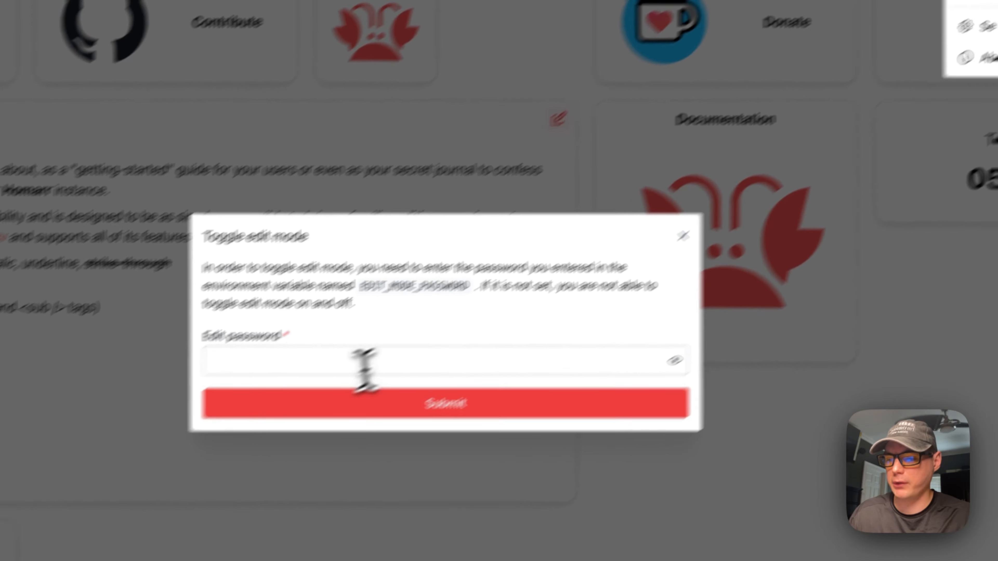
left_click(424, 314)
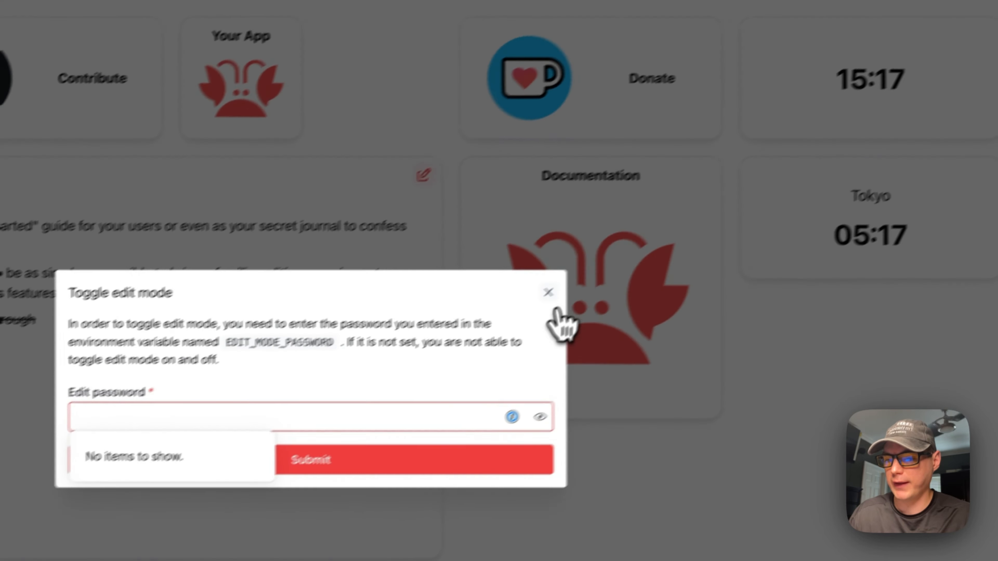
left_click(790, 175)
- Open Homarr's settings and examine the common options: search engine, language, config changer and the caches available for clearing
left_click(898, 83)
left_click(809, 199)
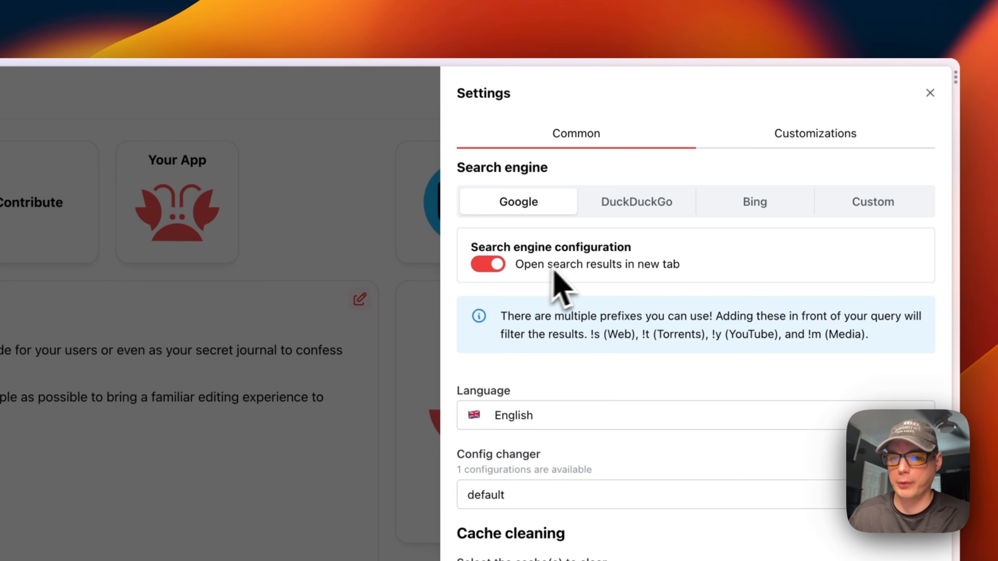
scroll(662, 346, "down", 1)
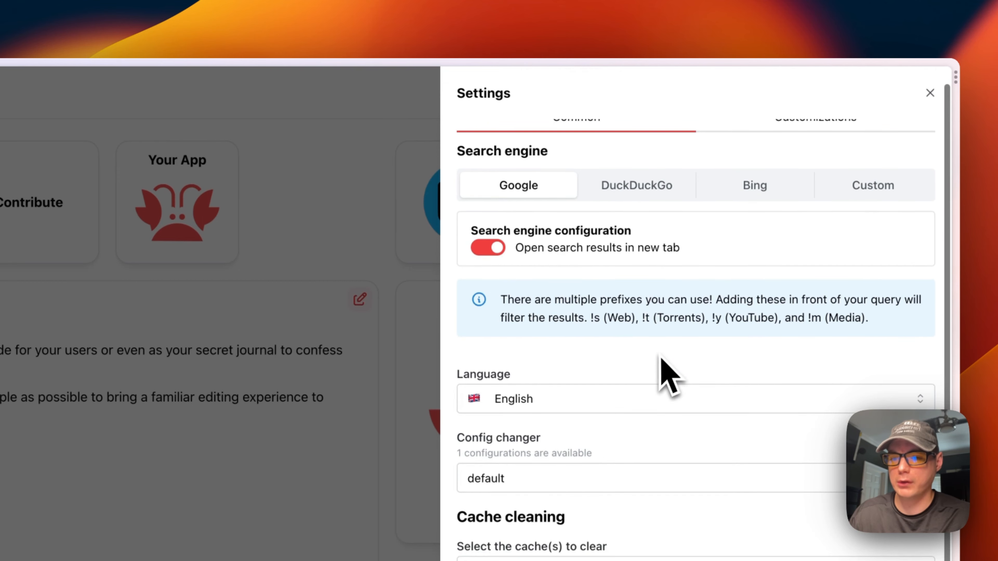
left_click(547, 405)
left_click(545, 370)
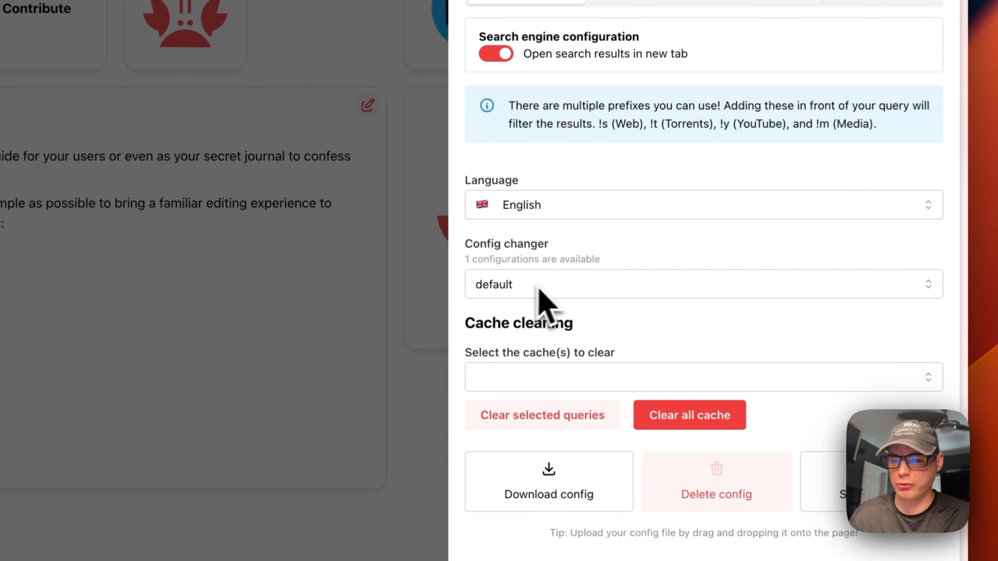
left_click(507, 379)
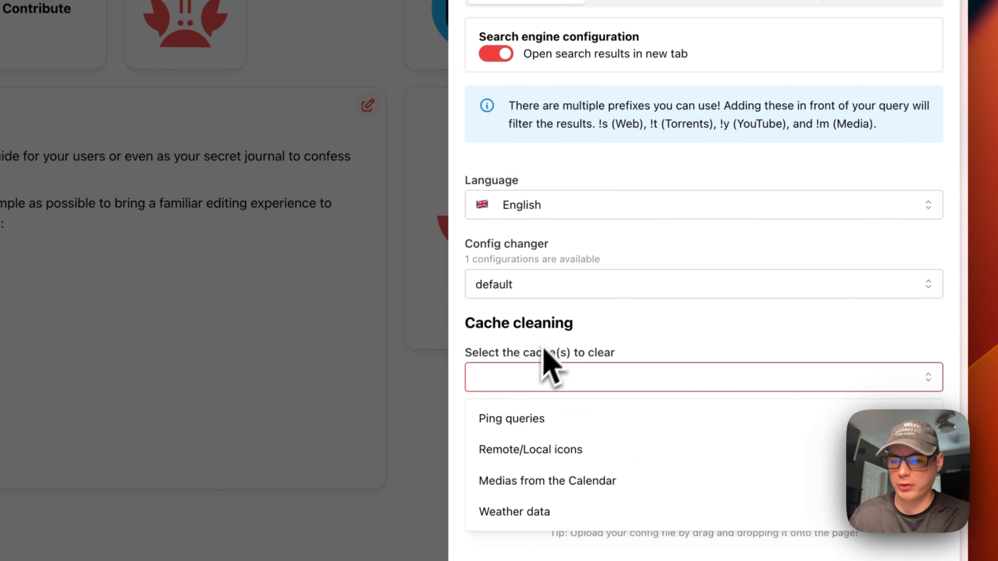
left_click(583, 342)
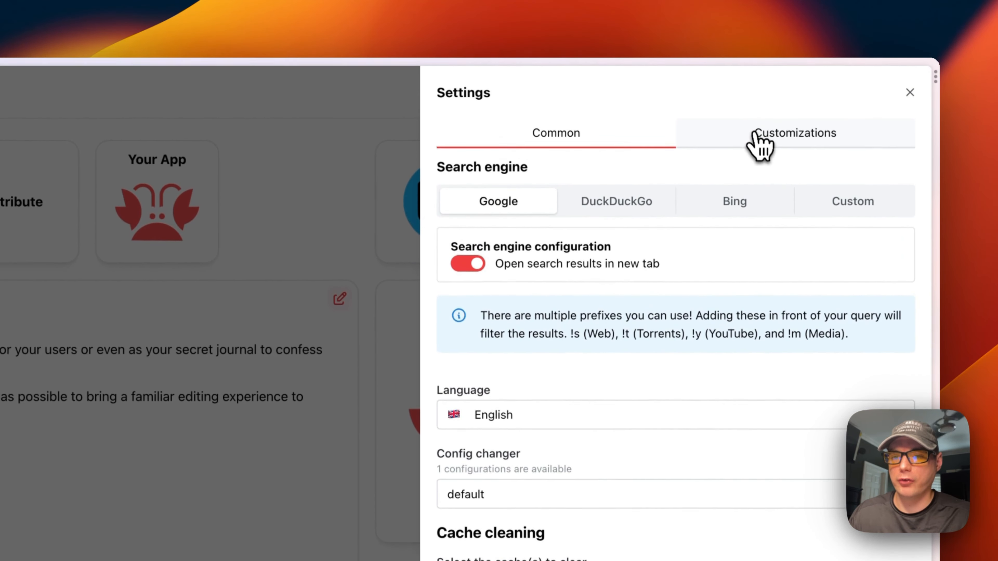
- Open the Layout customizations and examine the preview and the sidebar, search bar and docker integration options
left_click(759, 113)
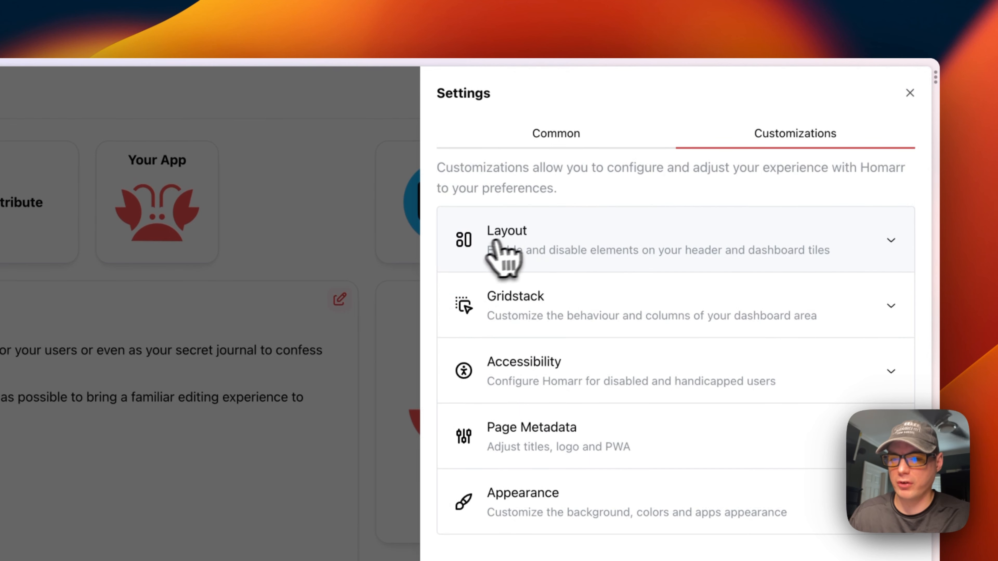
left_click(518, 252)
scroll(551, 333, "down", 1)
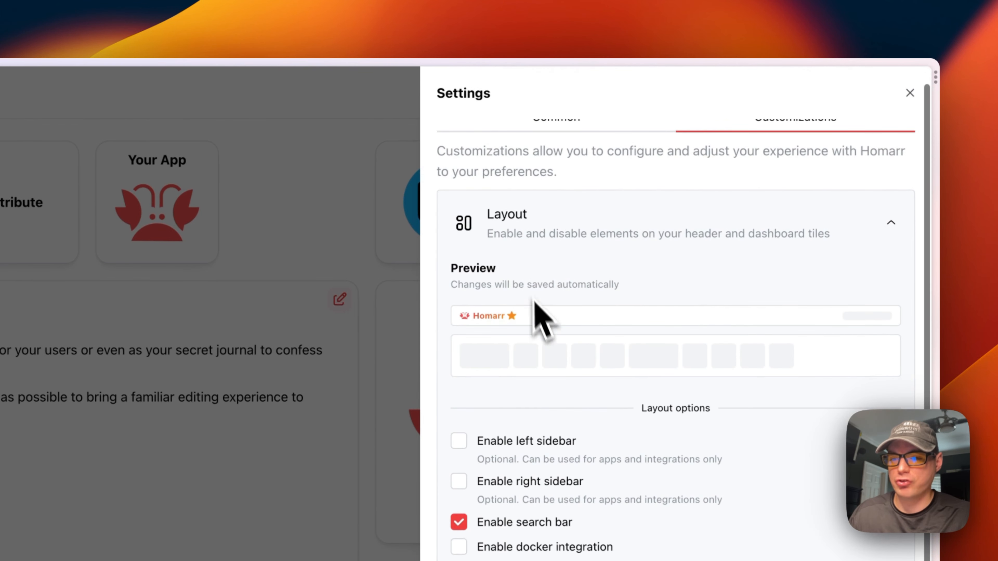